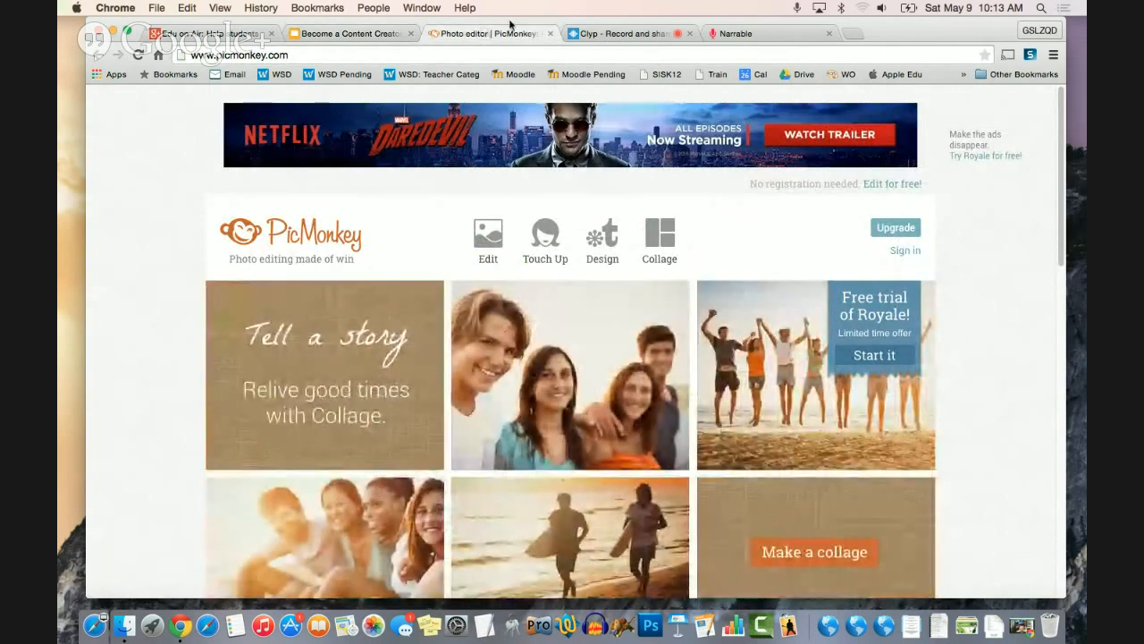
- Start a new collage with the images reptile1, reptile2 and reptile3 from the Desktop
{"action": "mouse_move", "coordinate": [663, 251]}
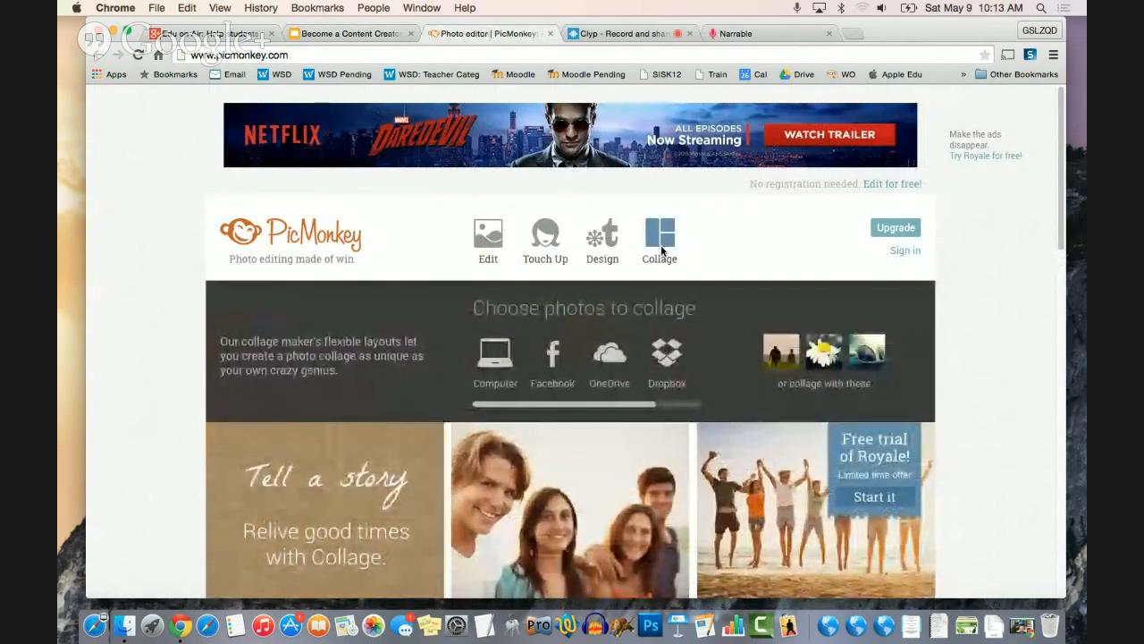
{"action": "left_click", "coordinate": [662, 250]}
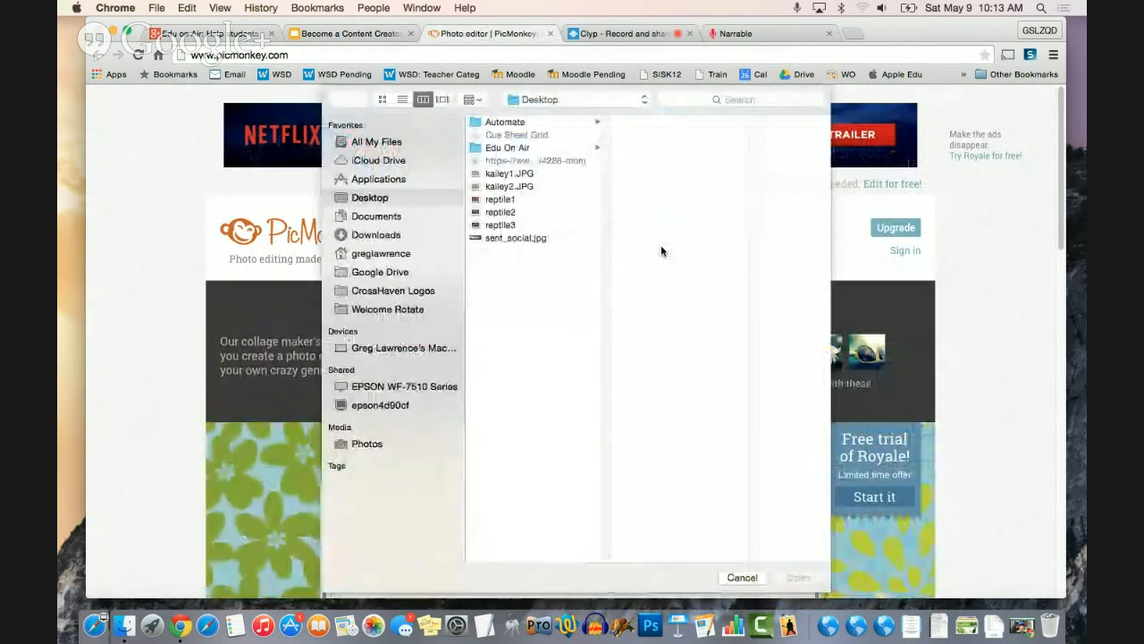
{"action": "left_click", "coordinate": [507, 204]}
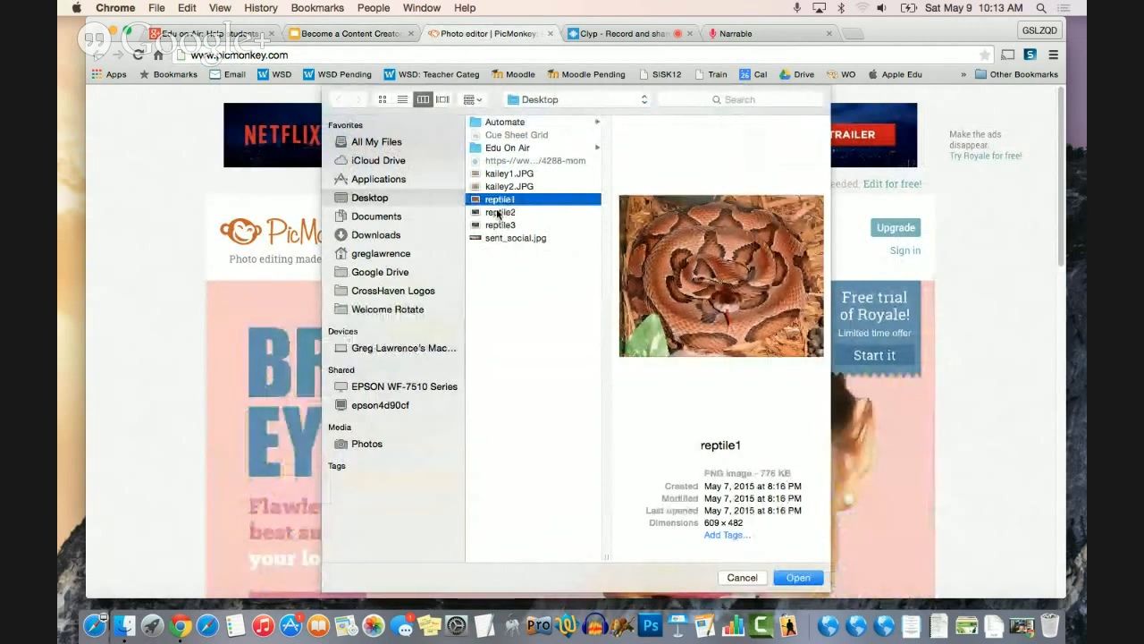
{"action": "left_click", "coordinate": [498, 212], "text": "super"}
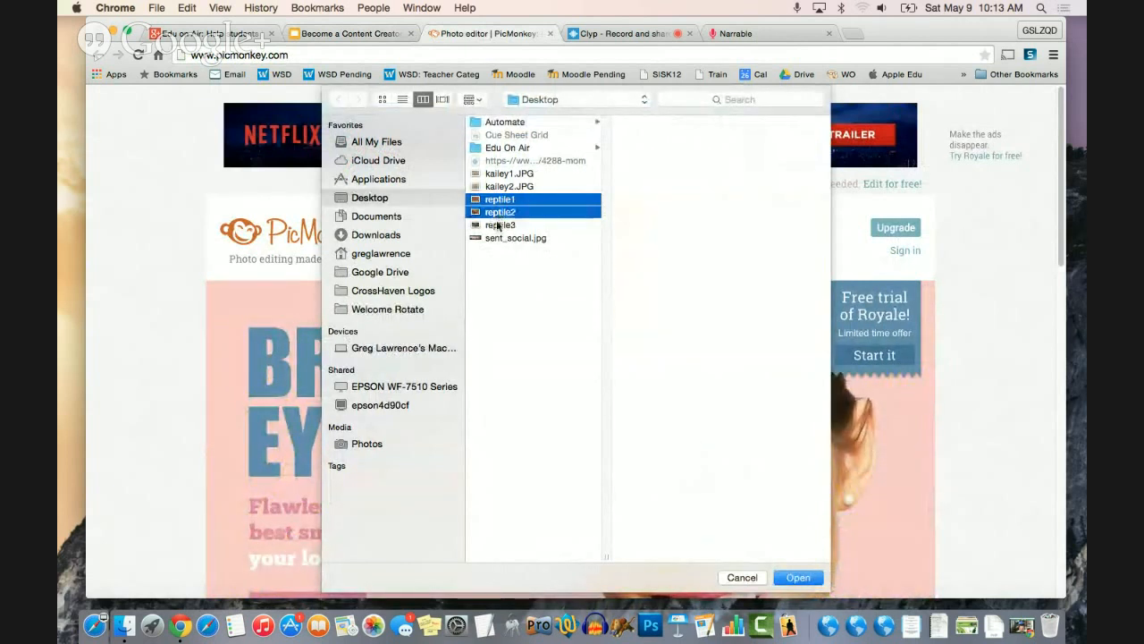
{"action": "left_click", "coordinate": [498, 226], "text": "super"}
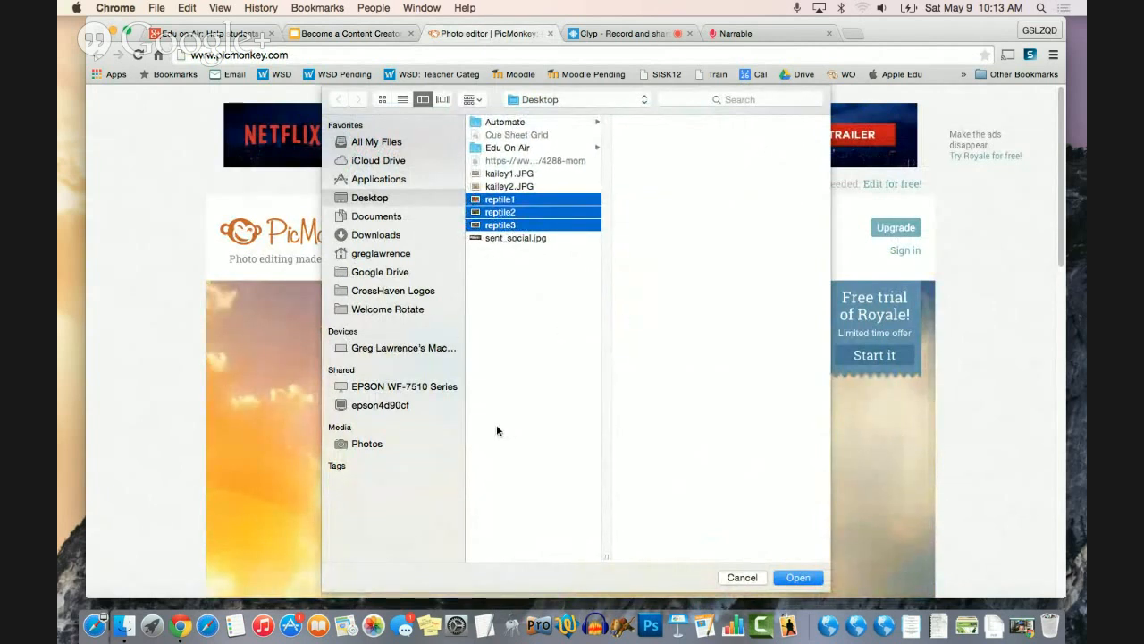
{"action": "left_click", "coordinate": [798, 578]}
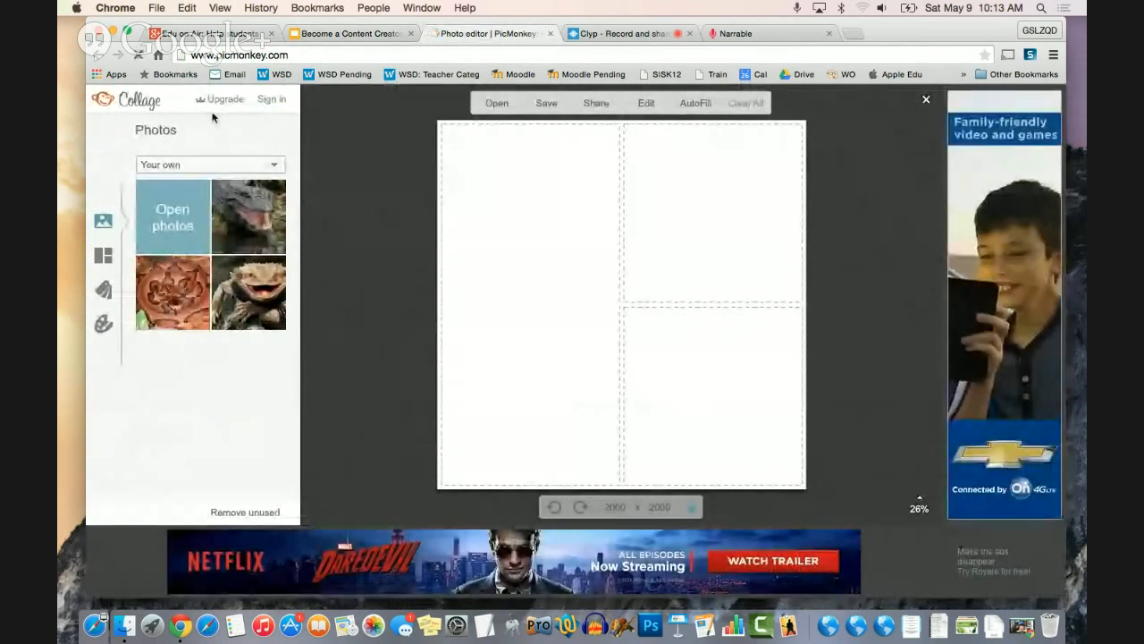
- Fill the collage with the alligator in the tall left cell, the bearded lizard upper right and the snake lower right
{"action": "left_click_drag", "start_coordinate": [264, 234], "coordinate": [493, 273]}
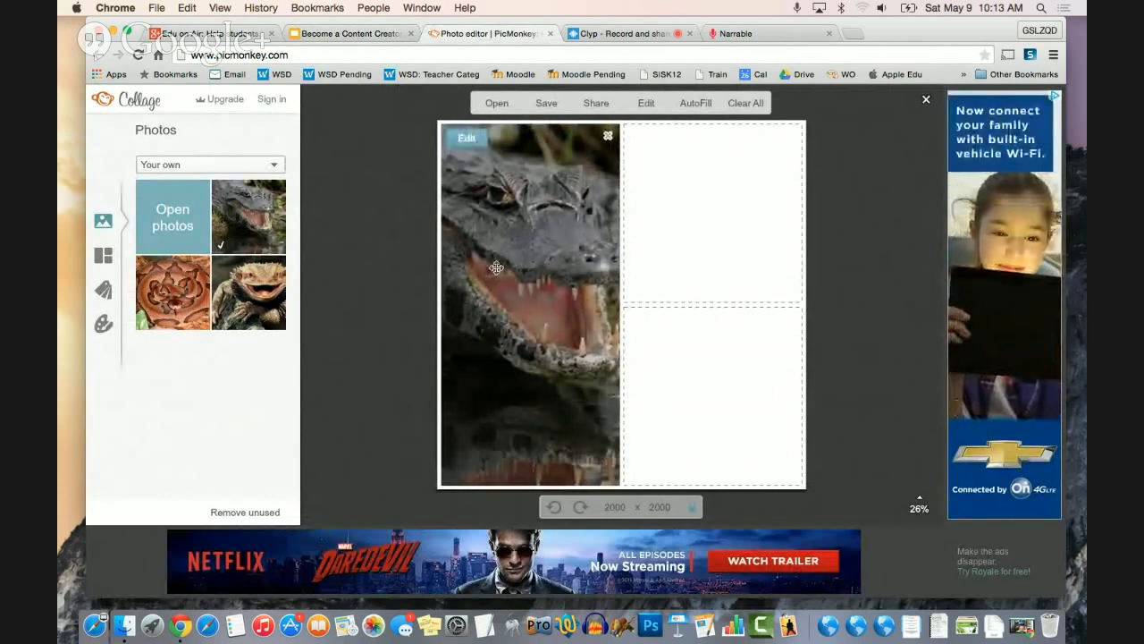
{"action": "key", "text": "XF86AudioMute"}
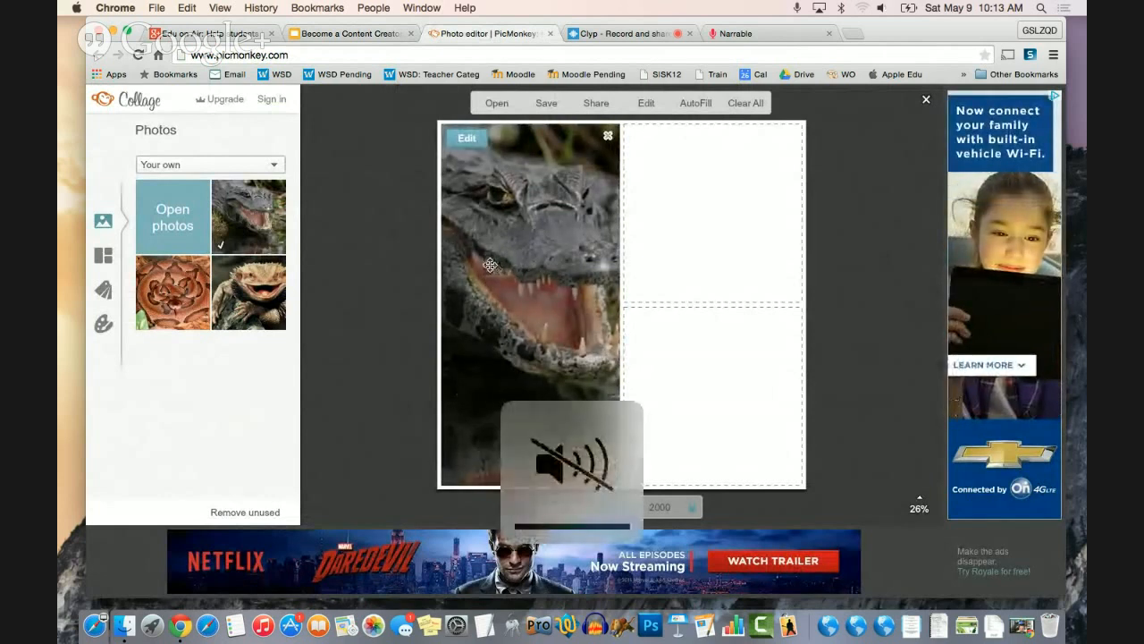
{"action": "left_click_drag", "start_coordinate": [261, 302], "coordinate": [668, 247]}
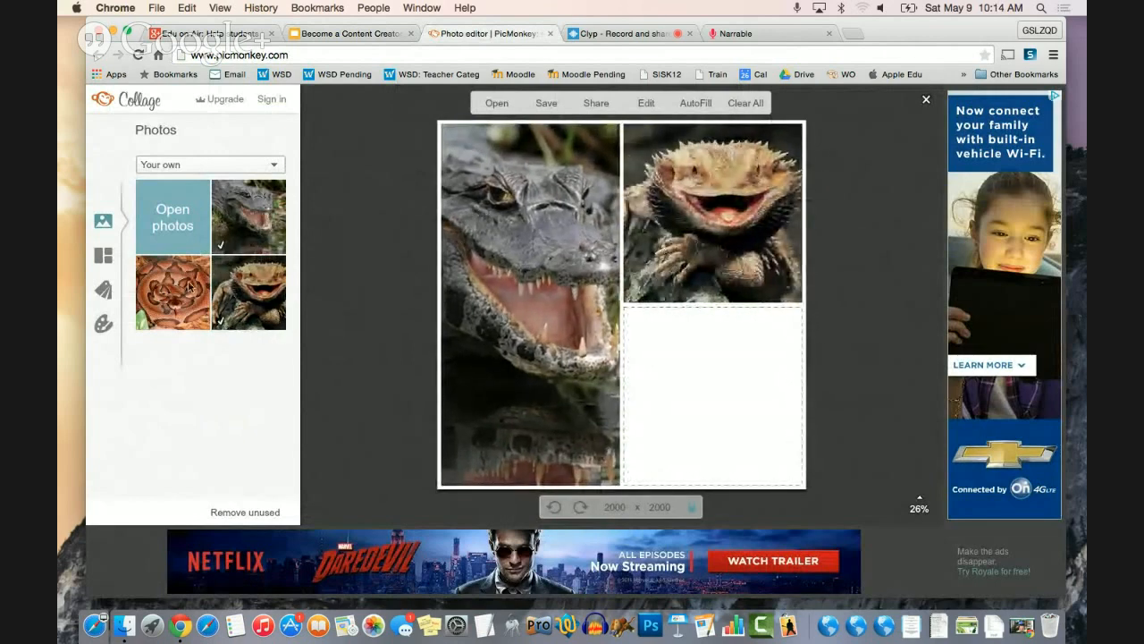
{"action": "left_click_drag", "start_coordinate": [189, 288], "coordinate": [677, 422]}
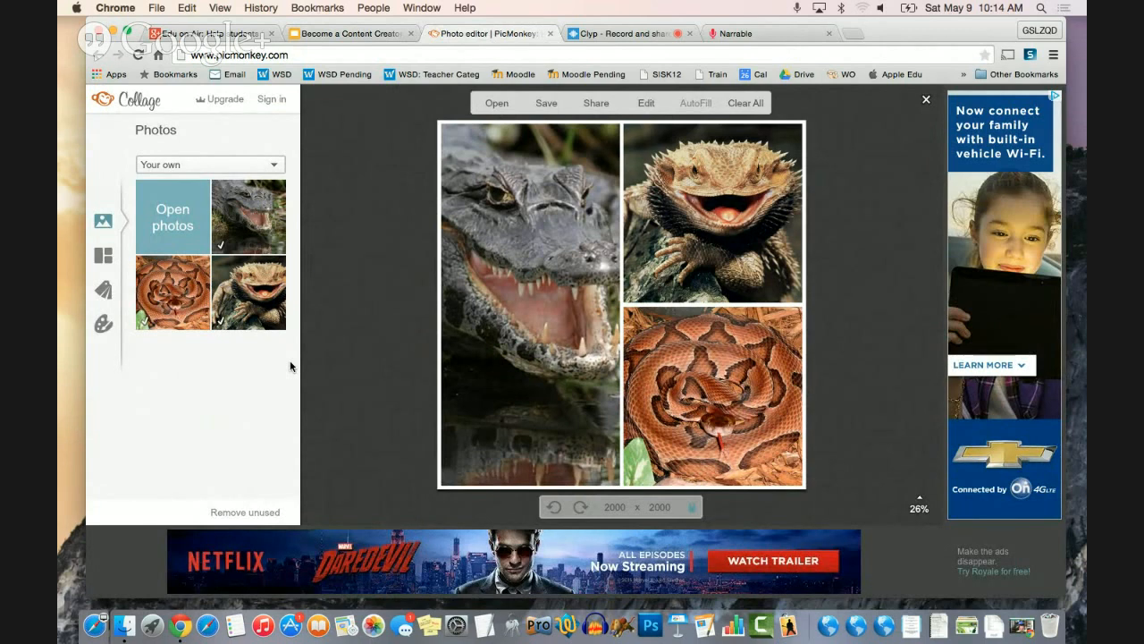
- Send the finished collage to the Editor and add a text box reading "reptiols"
{"action": "left_click", "coordinate": [653, 101]}
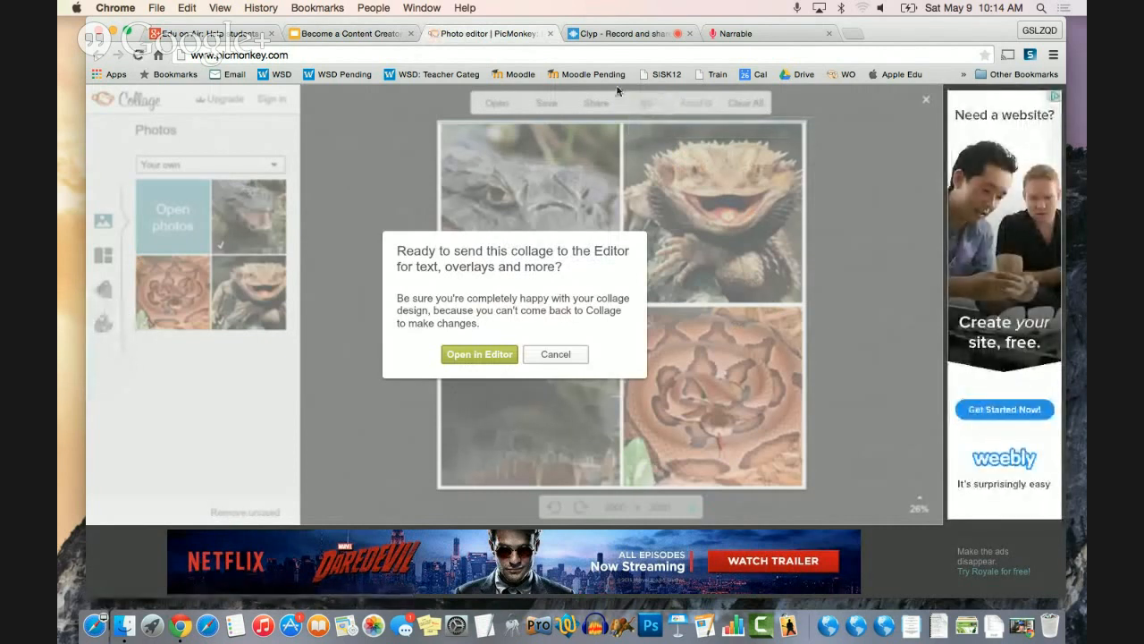
{"action": "left_click", "coordinate": [486, 356]}
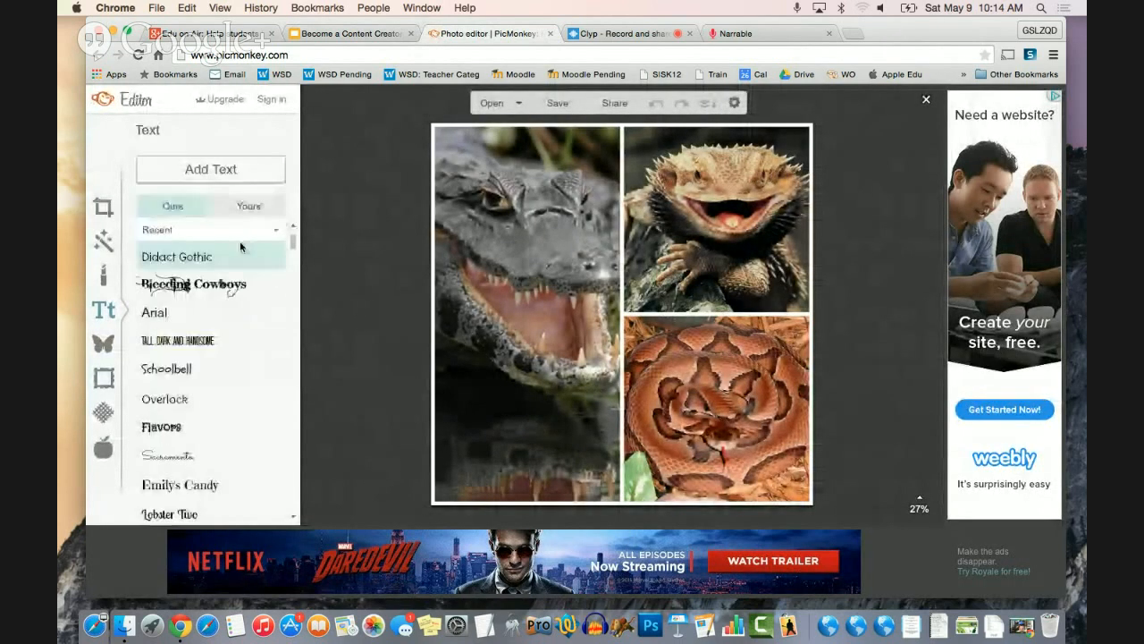
{"action": "left_click", "coordinate": [220, 166]}
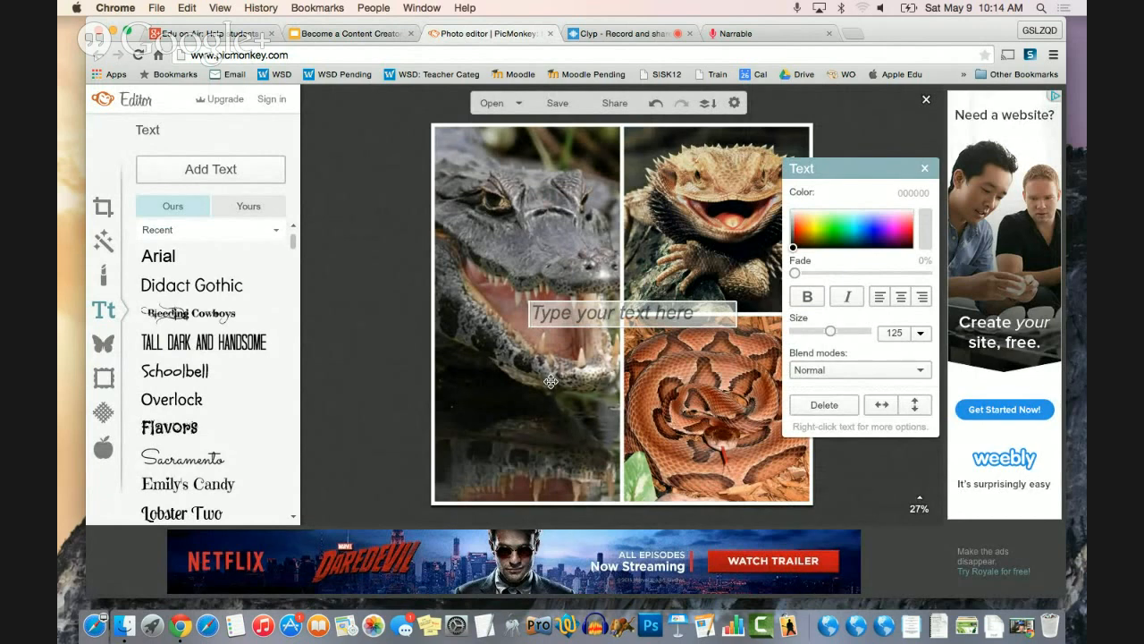
{"action": "type", "text": "reptiols"}
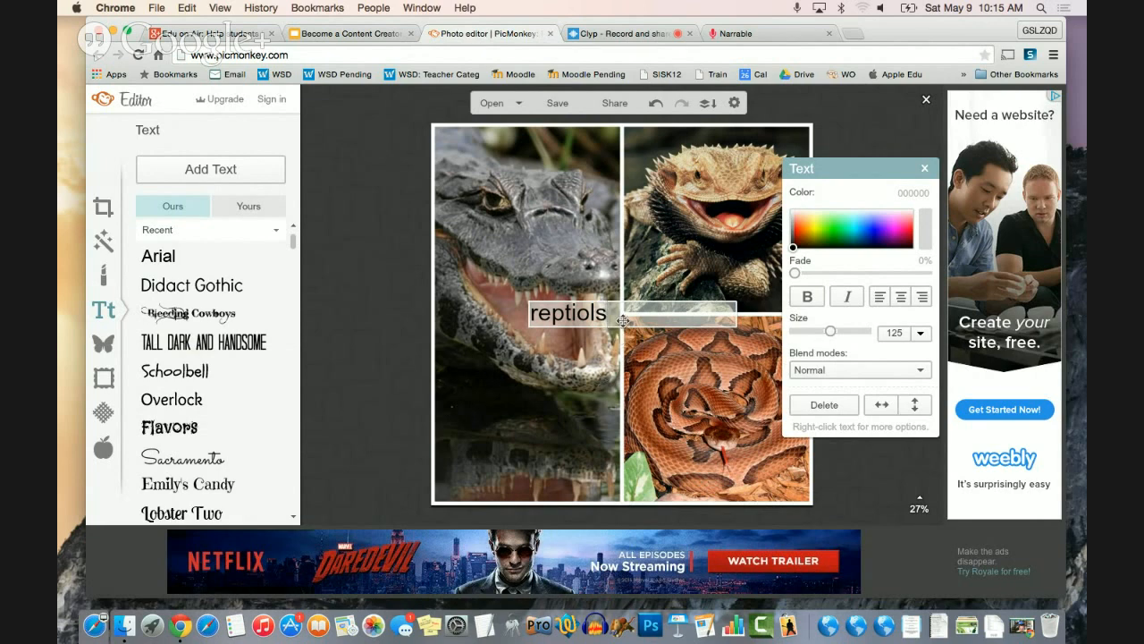
- Recolor the word "reptiols" bright green (4aff6f)
{"action": "left_click_drag", "start_coordinate": [607, 317], "coordinate": [480, 311]}
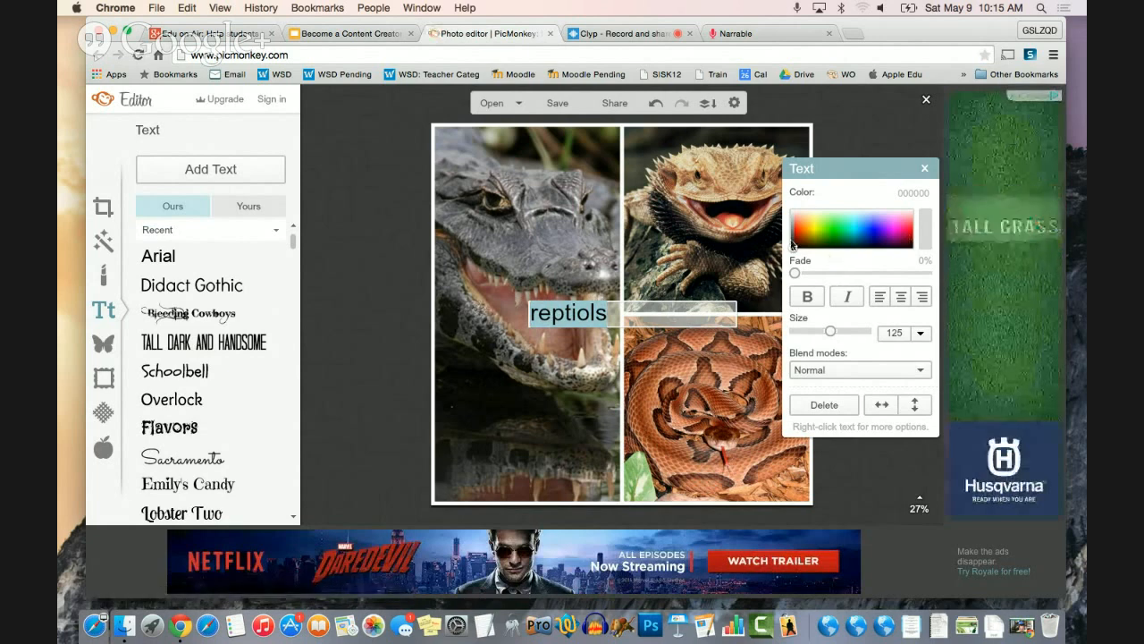
{"action": "left_click_drag", "start_coordinate": [793, 253], "coordinate": [839, 229]}
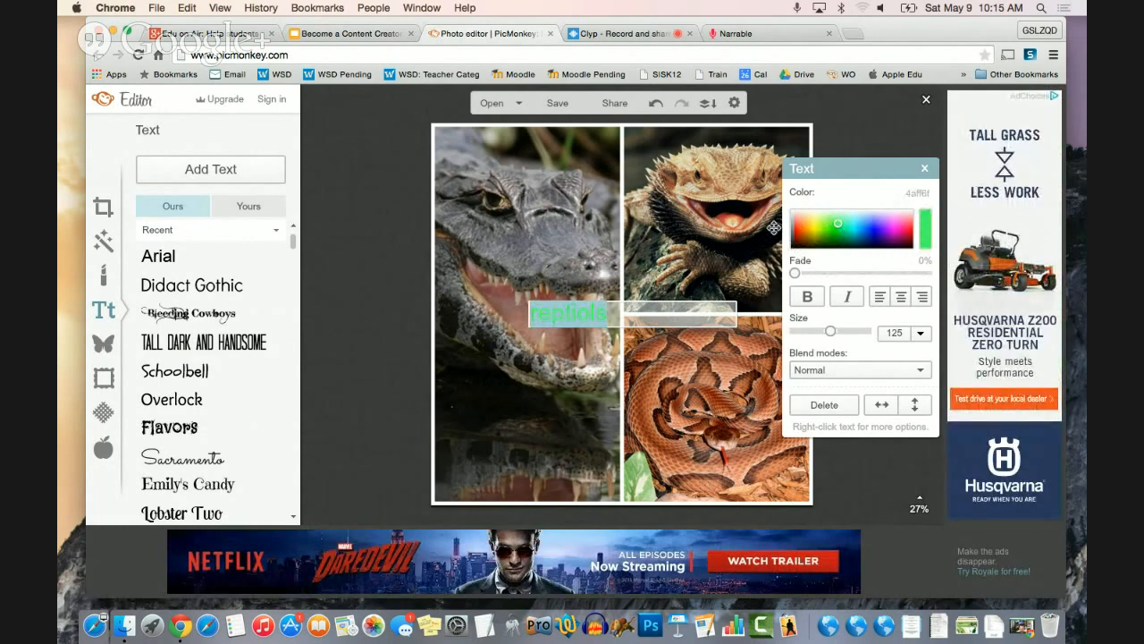
{"action": "left_click", "coordinate": [622, 323]}
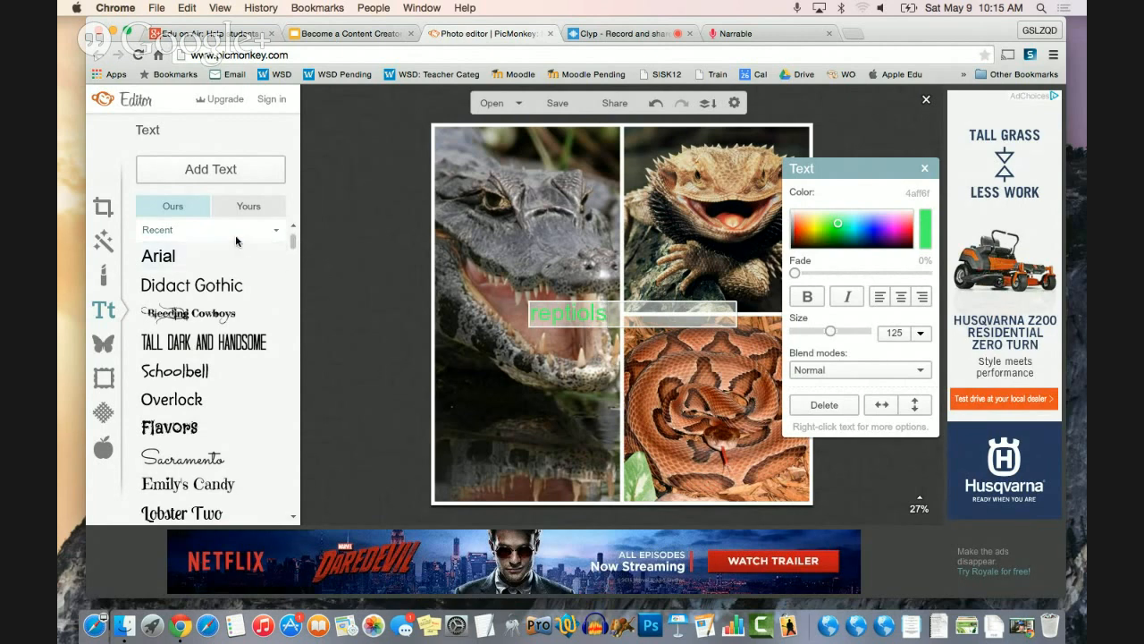
- Change the font of the whole word "reptiols" to Bleeding Cowboys
{"action": "left_click", "coordinate": [158, 314]}
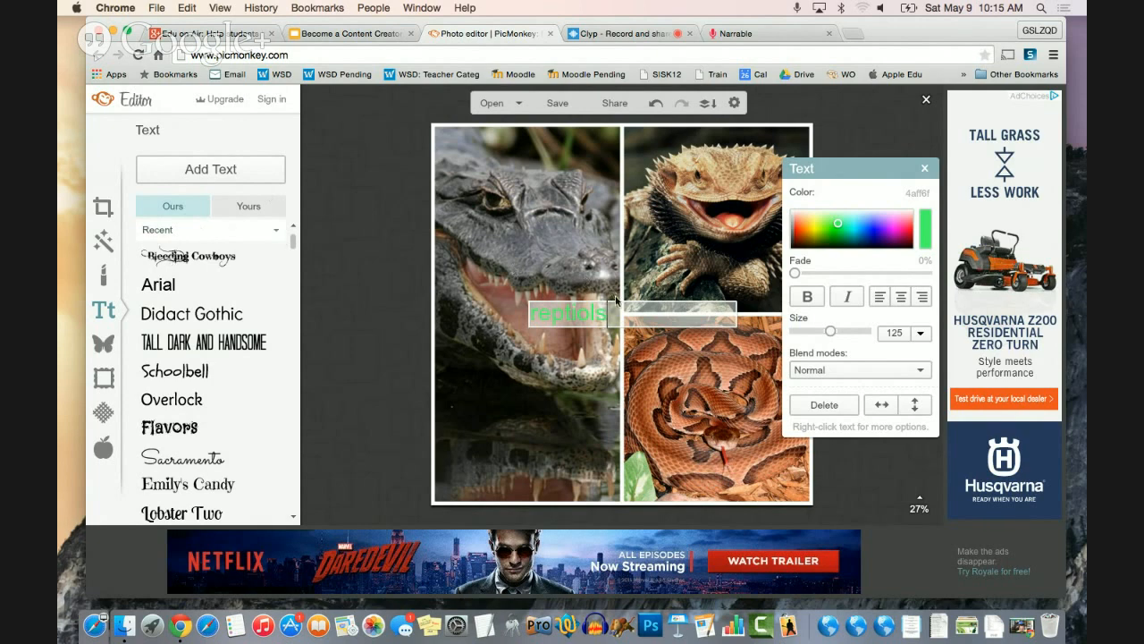
{"action": "left_click_drag", "start_coordinate": [611, 313], "coordinate": [499, 307]}
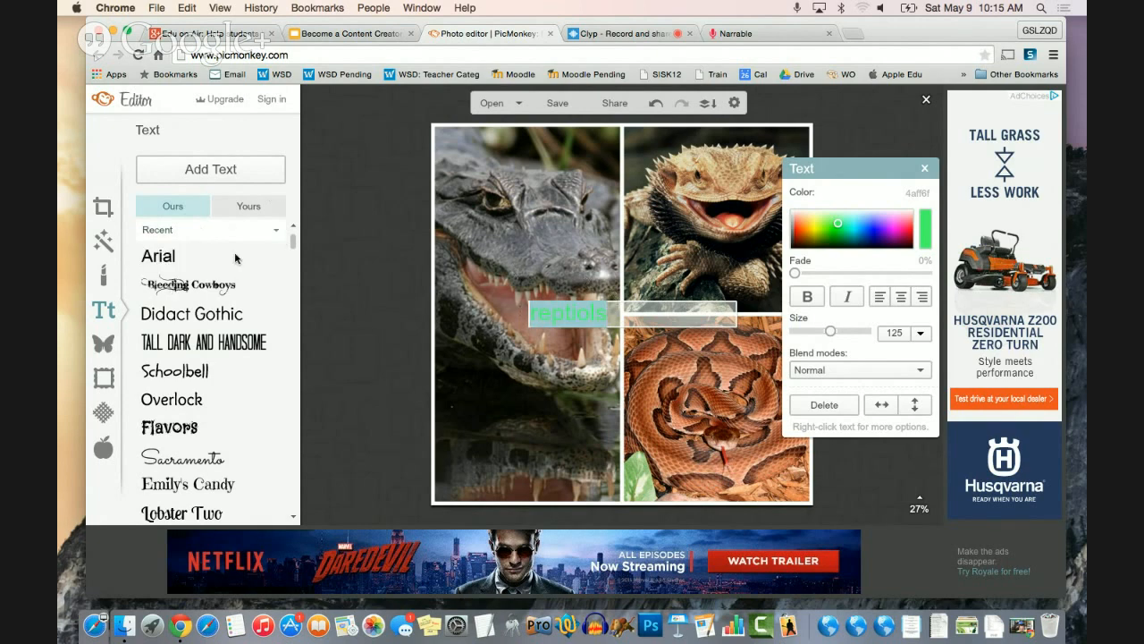
{"action": "left_click", "coordinate": [182, 286]}
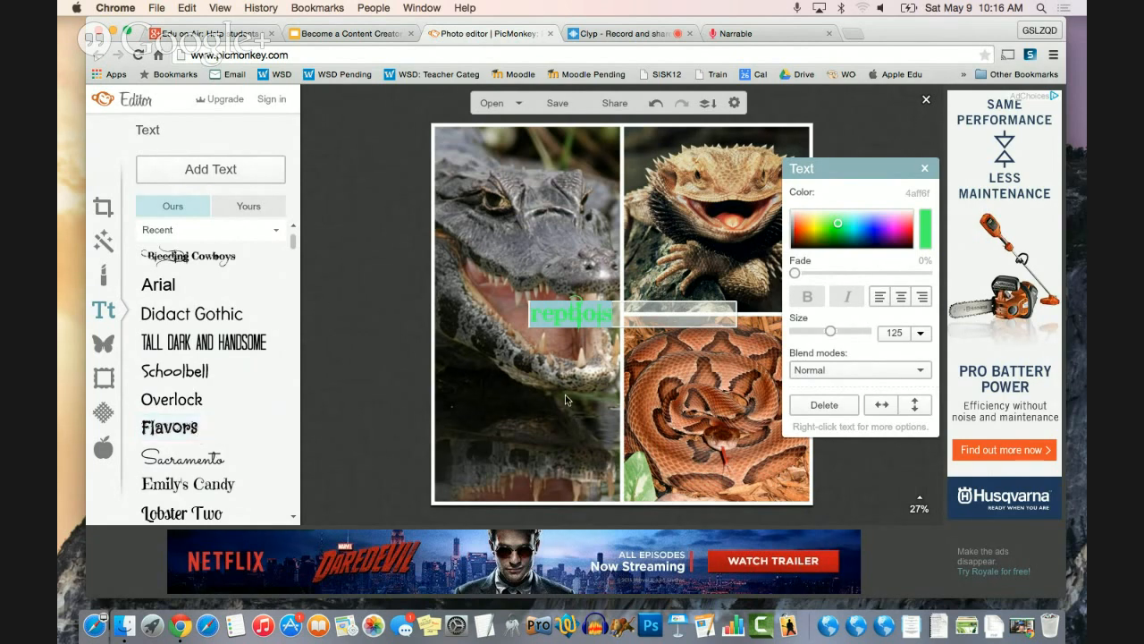
{"action": "left_click", "coordinate": [630, 305]}
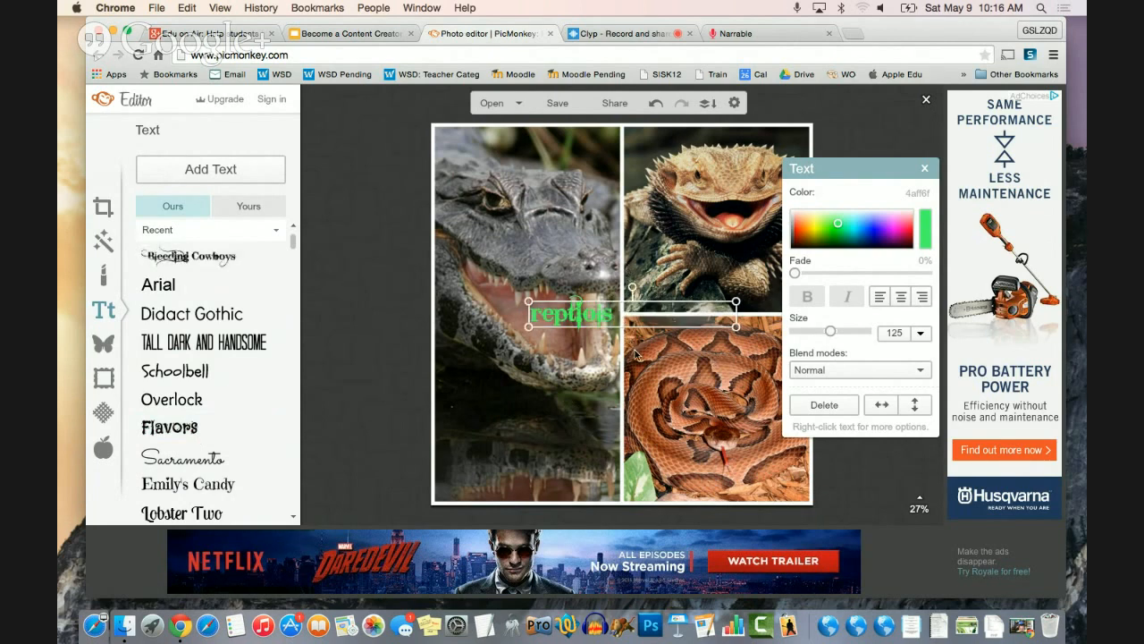
- Move the text to the collage's lower-left corner and shrink its box around the word, at about size 116
{"action": "left_click_drag", "start_coordinate": [636, 319], "coordinate": [542, 486]}
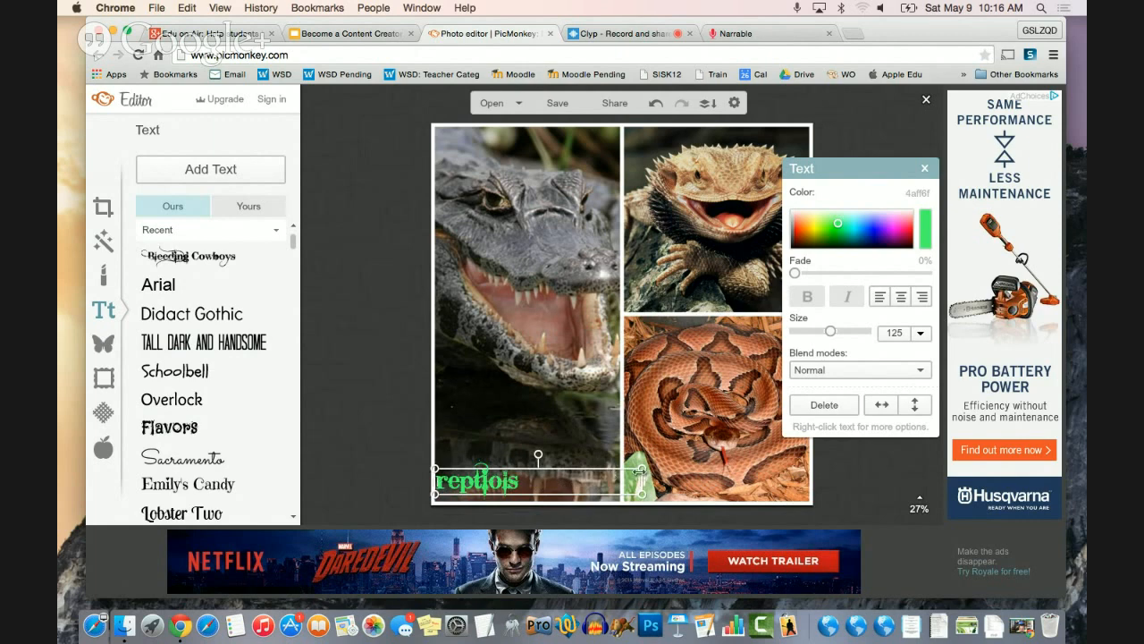
{"action": "left_click_drag", "start_coordinate": [644, 467], "coordinate": [524, 482]}
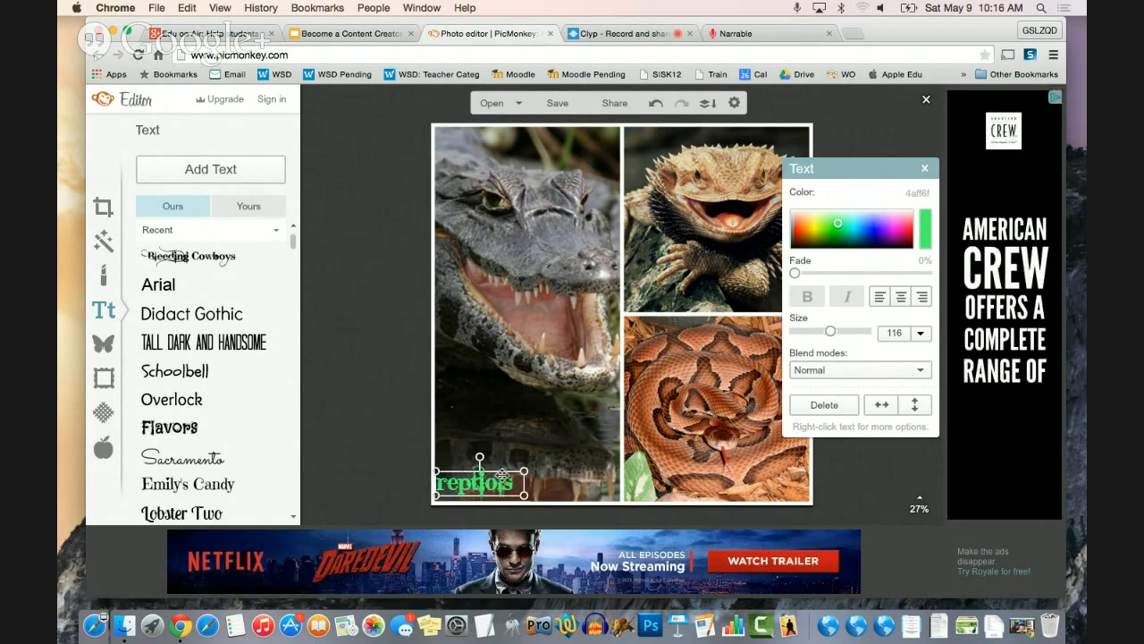
{"action": "left_click_drag", "start_coordinate": [502, 473], "coordinate": [505, 473]}
{"action": "left_click", "coordinate": [504, 454]}
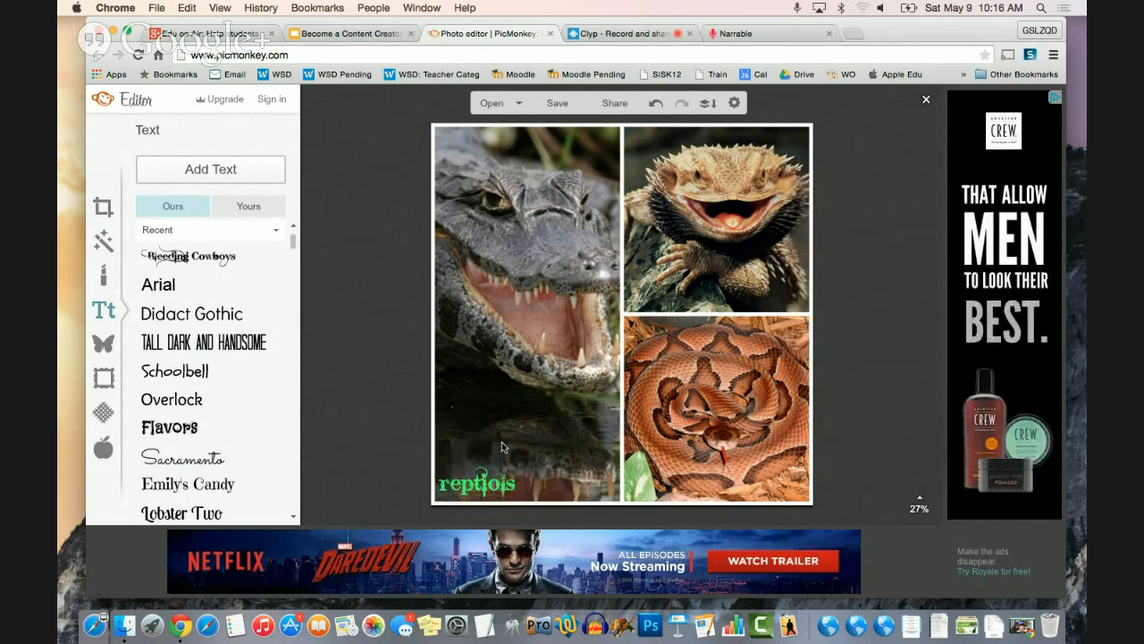
- Enlarge the text to about size 207 within the collage's lower-left corner and open the collage's save settings
{"action": "left_click", "coordinate": [488, 482]}
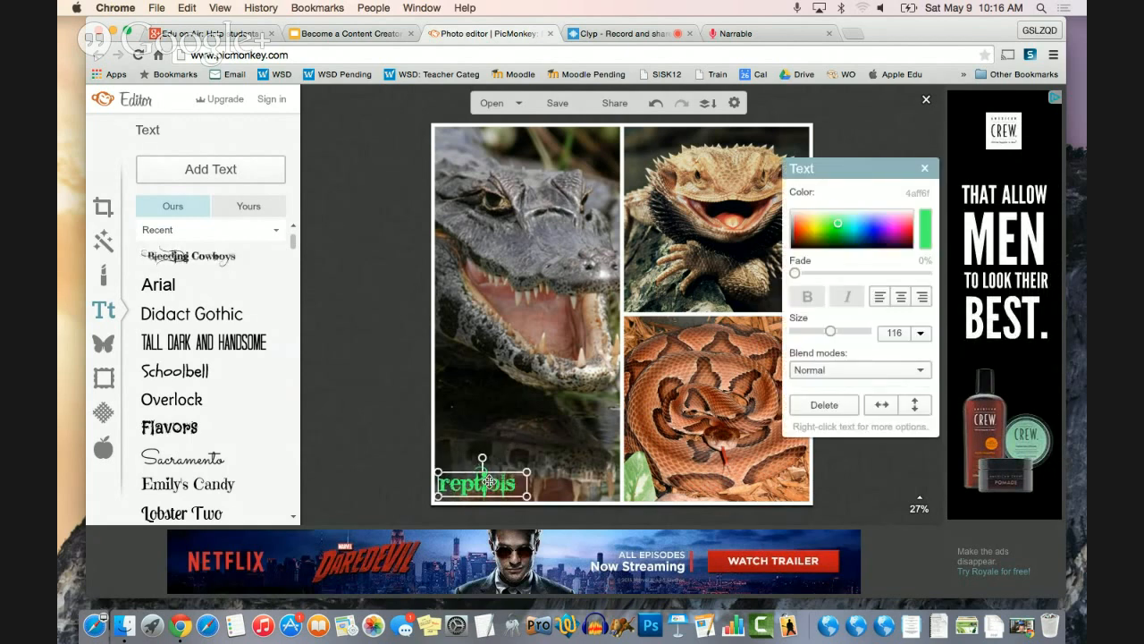
{"action": "left_click_drag", "start_coordinate": [488, 482], "coordinate": [508, 457]}
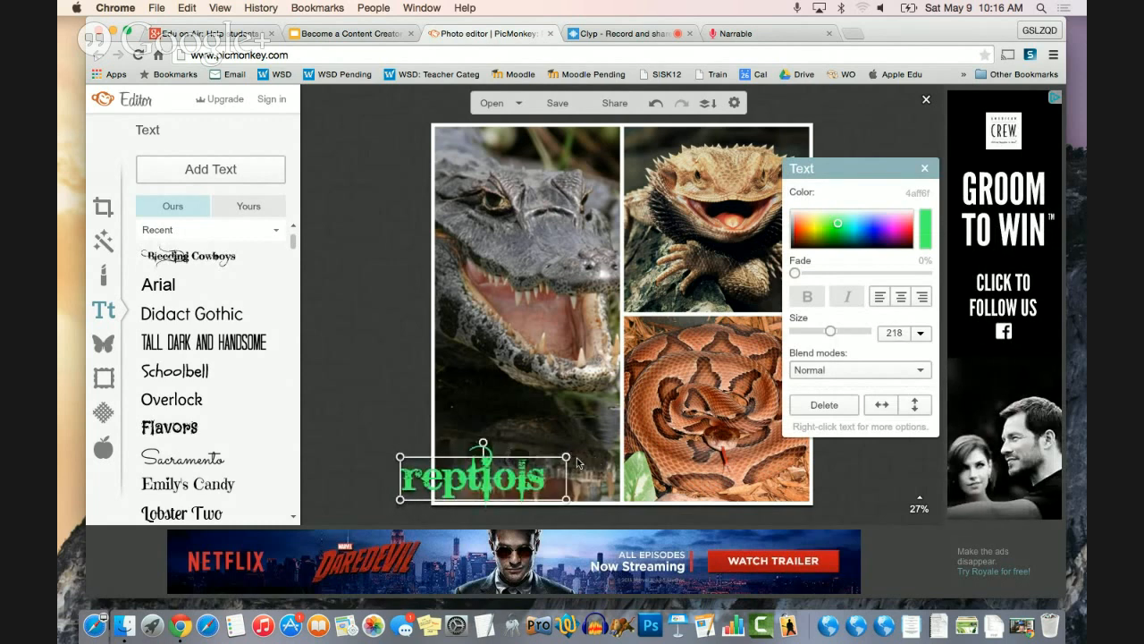
{"action": "left_click_drag", "start_coordinate": [400, 456], "coordinate": [442, 465]}
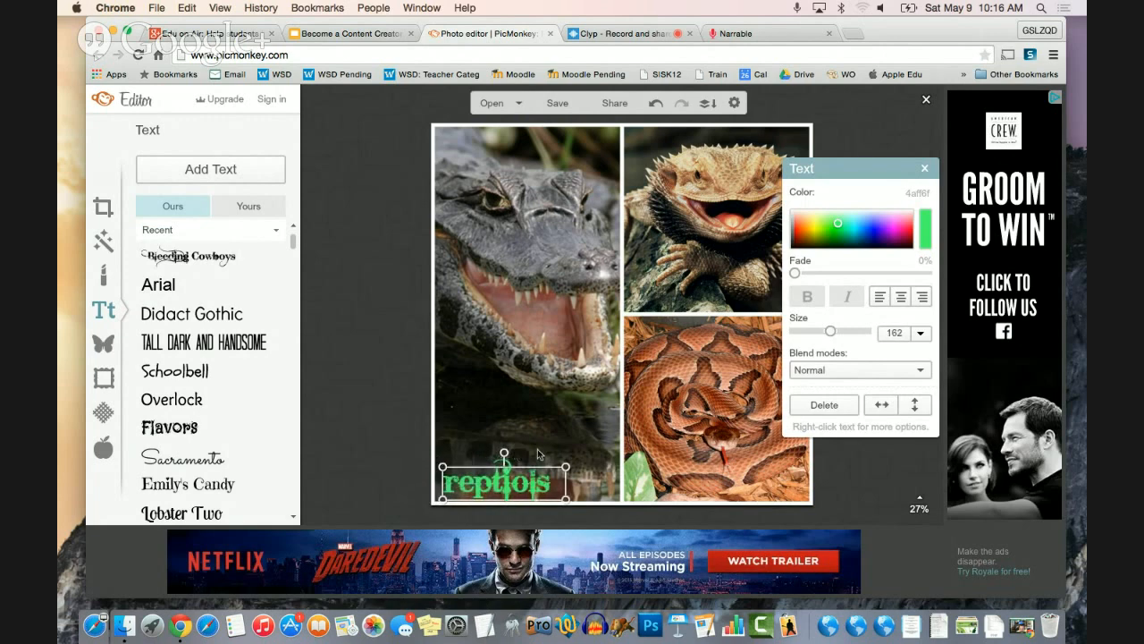
{"action": "left_click_drag", "start_coordinate": [531, 463], "coordinate": [580, 461]}
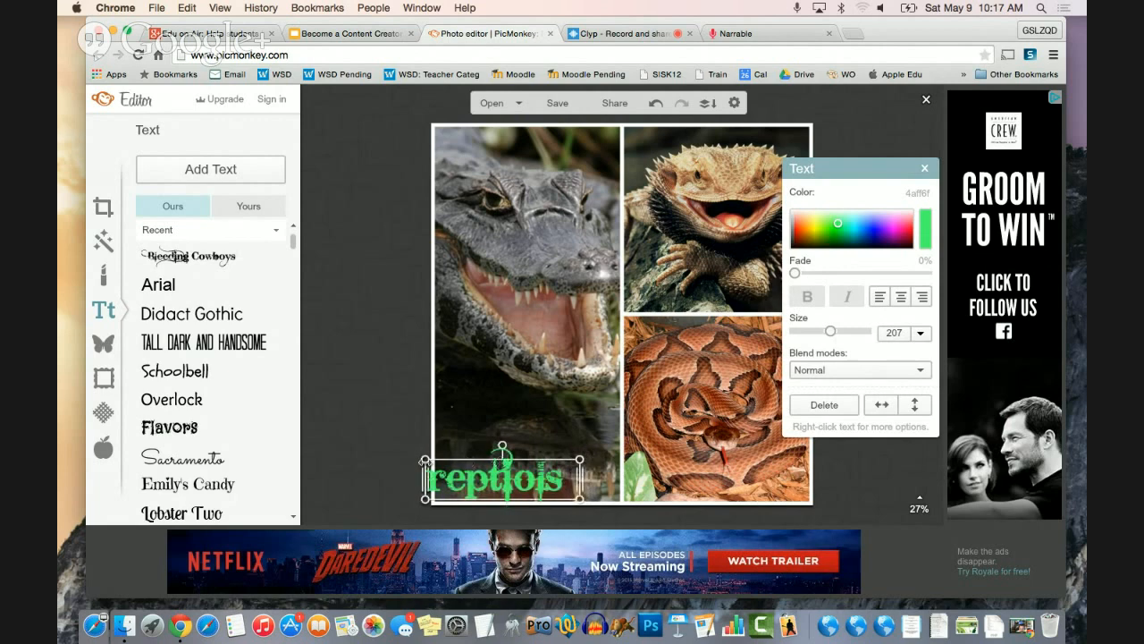
{"action": "left_click_drag", "start_coordinate": [424, 460], "coordinate": [430, 459]}
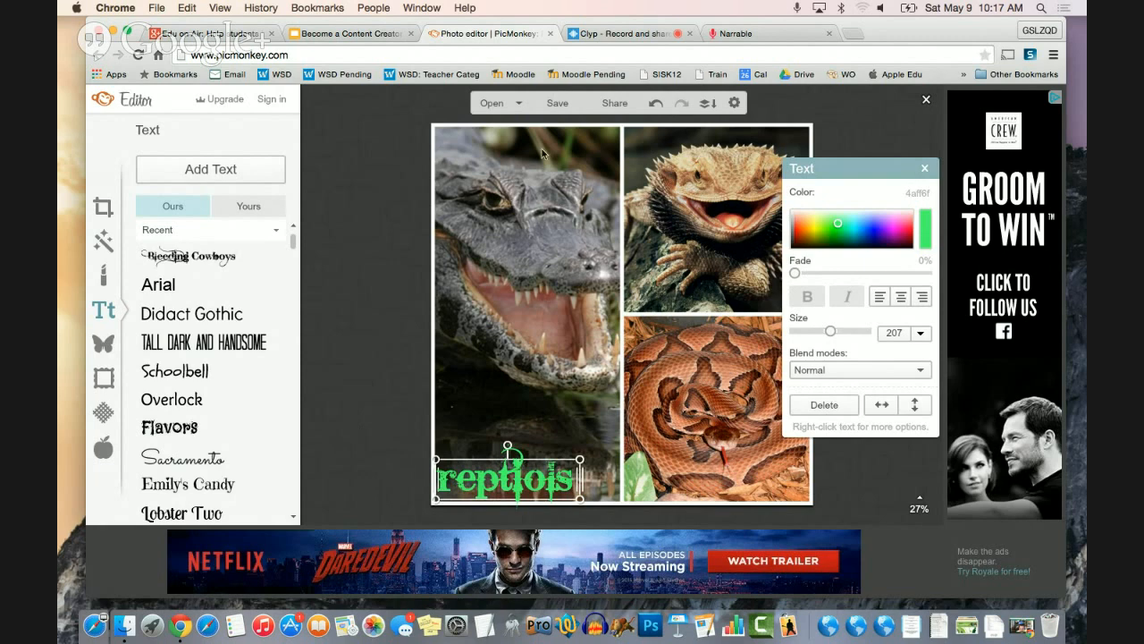
{"action": "left_click", "coordinate": [562, 103]}
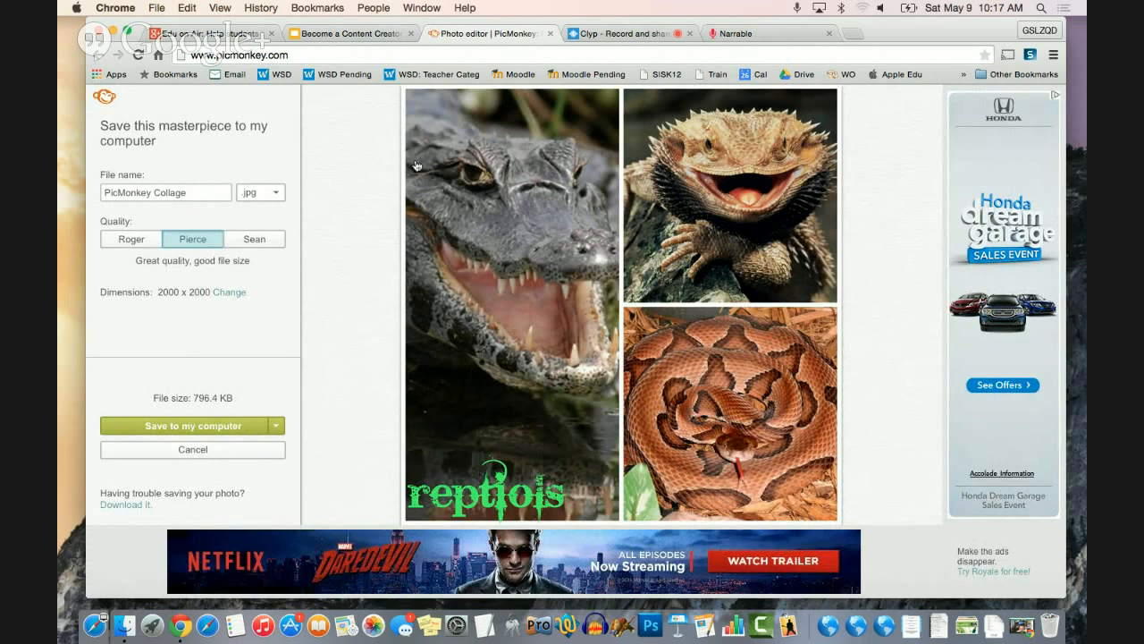
- Return to the "Become a Content Creator with Google Chrome" presentation and display slide 14, the Music Producer slide
{"action": "left_click", "coordinate": [364, 36]}
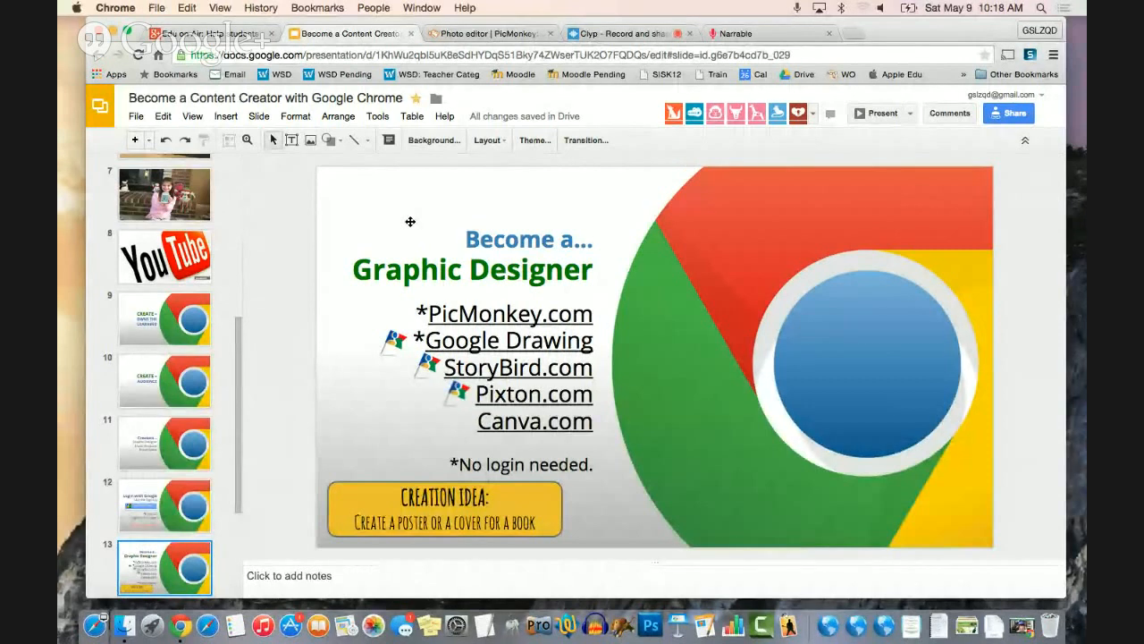
{"action": "scroll", "coordinate": [120, 432], "scroll_direction": "down", "scroll_amount": 5}
{"action": "left_click", "coordinate": [140, 434]}
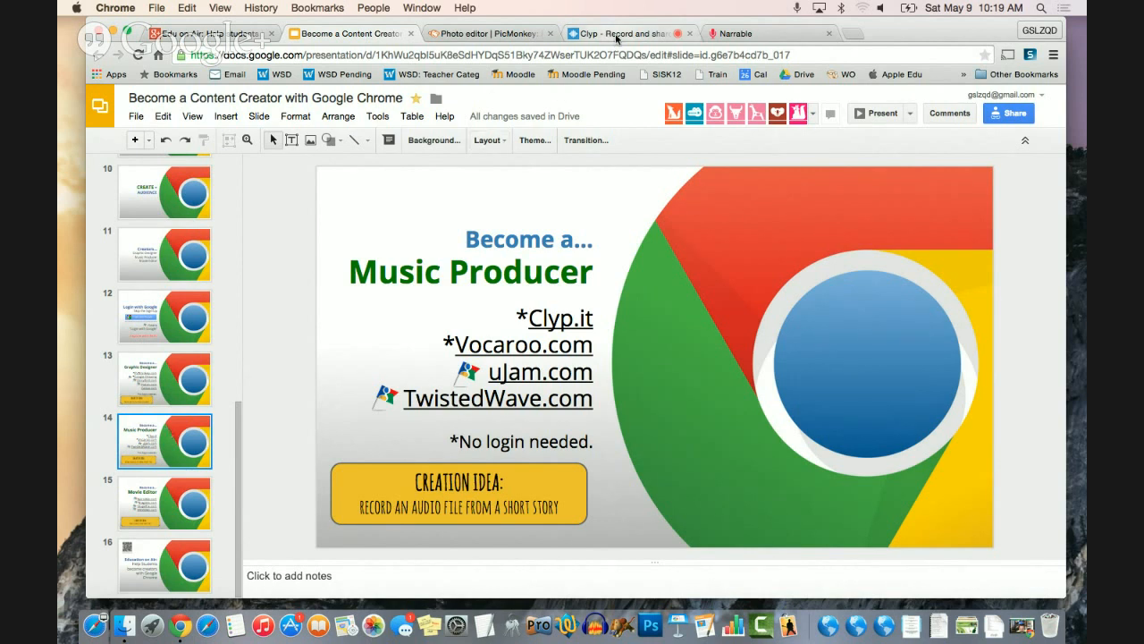
- Switch to Clyp and record a short audio clip of about 0.37 seconds
{"action": "left_click", "coordinate": [617, 35]}
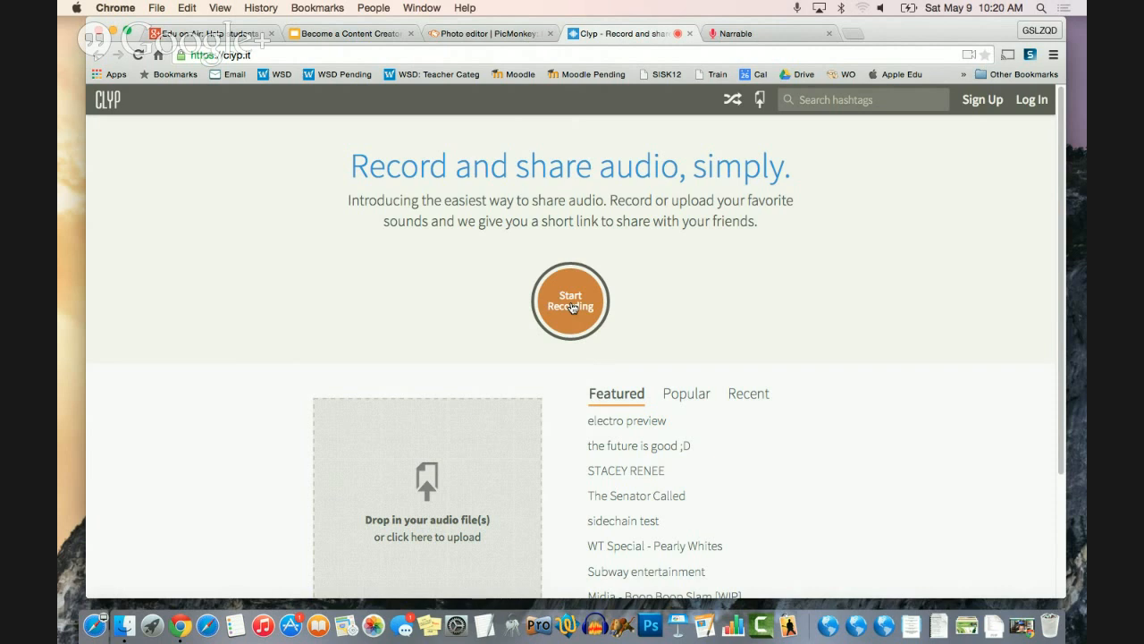
{"action": "left_click", "coordinate": [573, 308]}
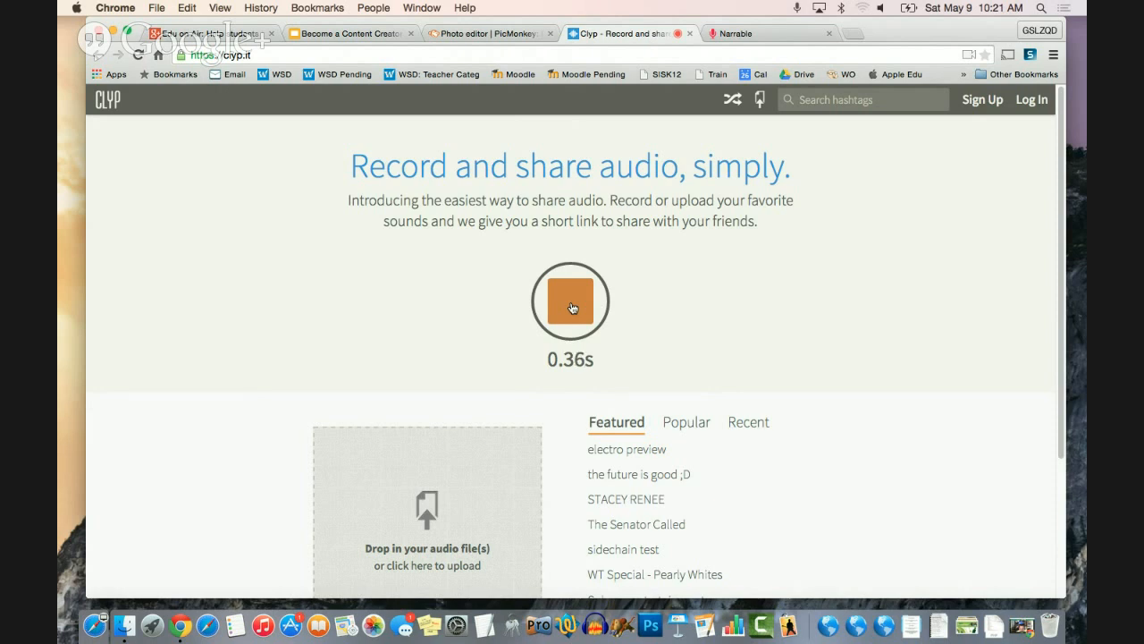
{"action": "left_click", "coordinate": [573, 309]}
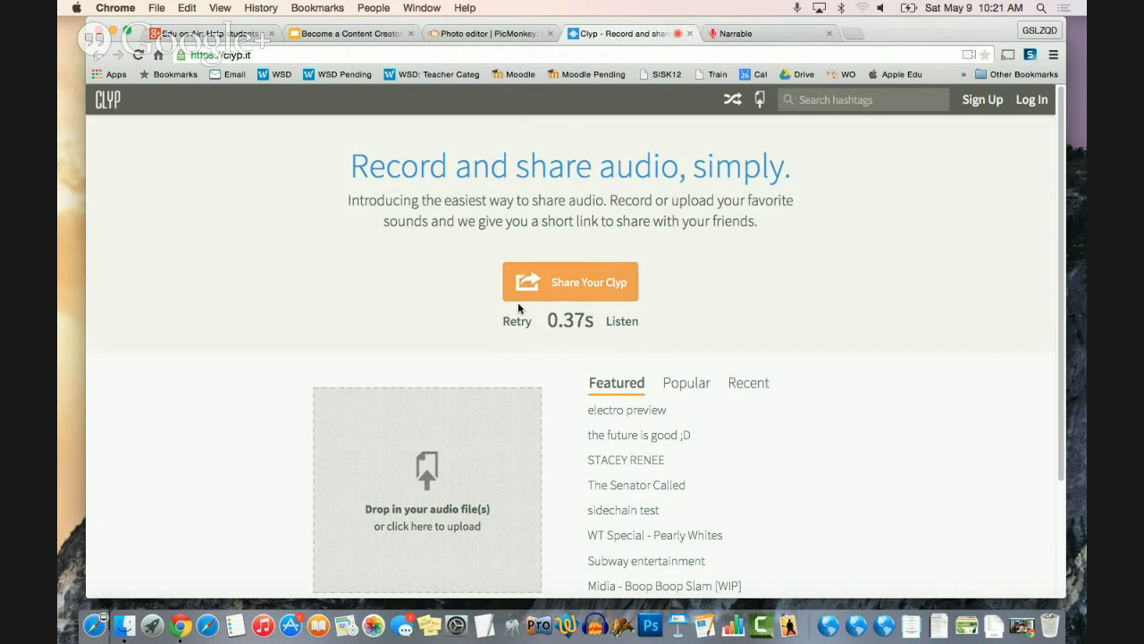
- Share the recorded Clyp, set its title to "playground c" and save the title
{"action": "left_click", "coordinate": [594, 289]}
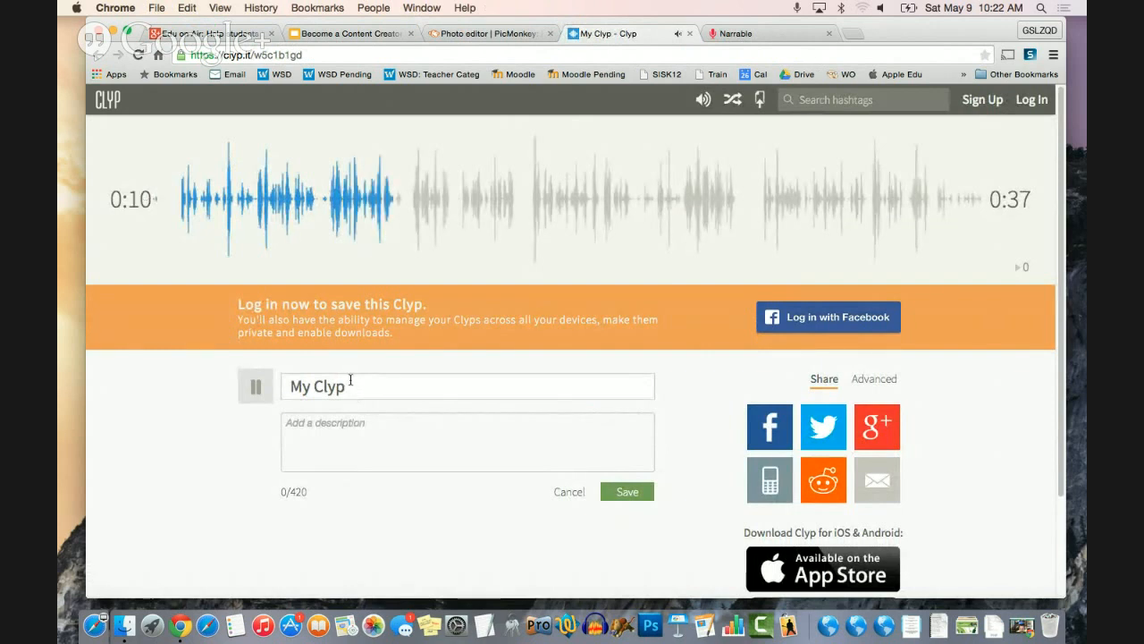
{"action": "left_click", "coordinate": [347, 386]}
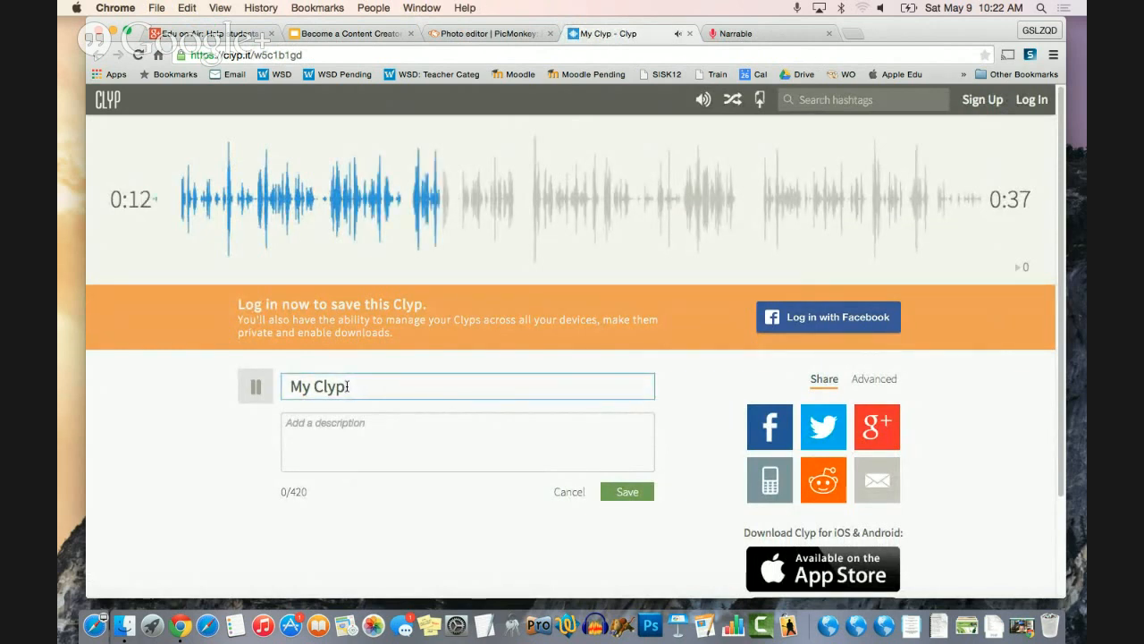
{"action": "key", "text": "BackSpace"}
{"action": "key", "text": "BackSpace"}
{"action": "key", "text": "BackSpace"}
{"action": "key", "text": "BackSpace"}
{"action": "key", "text": "BackSpace"}
{"action": "key", "text": "BackSpace"}
{"action": "key", "text": "BackSpace"}
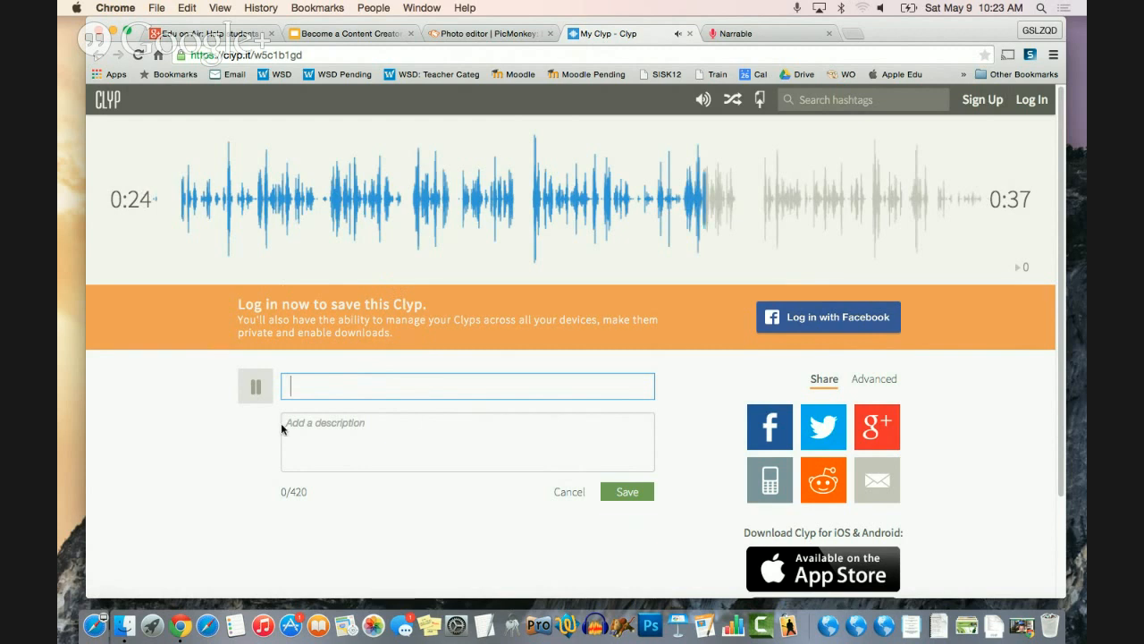
{"action": "type", "text": "playground c"}
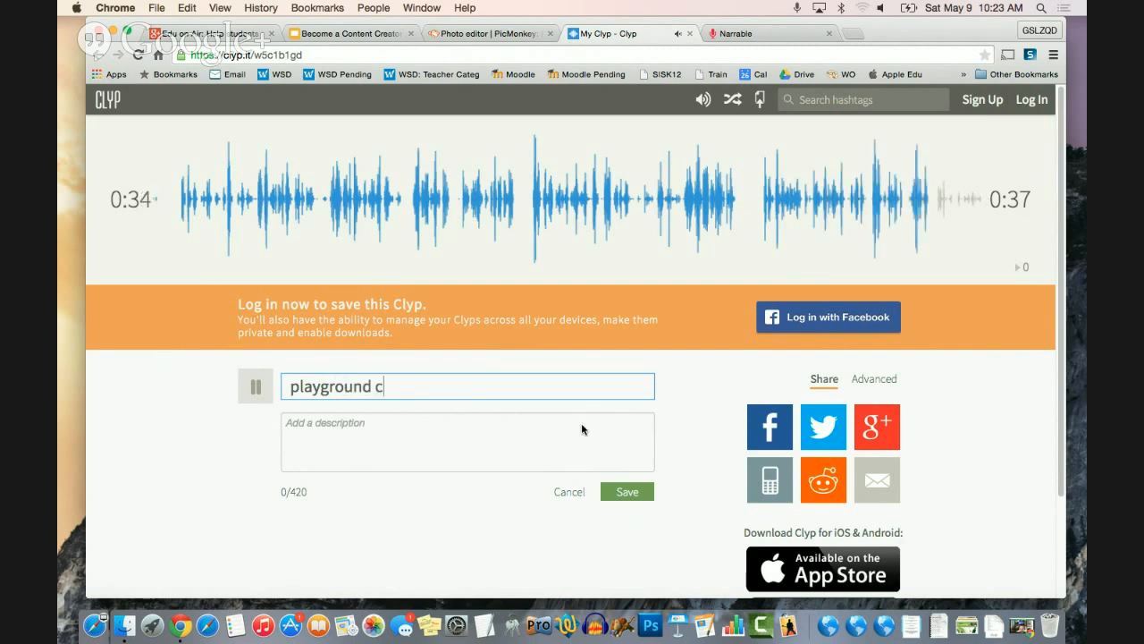
{"action": "left_click", "coordinate": [627, 494]}
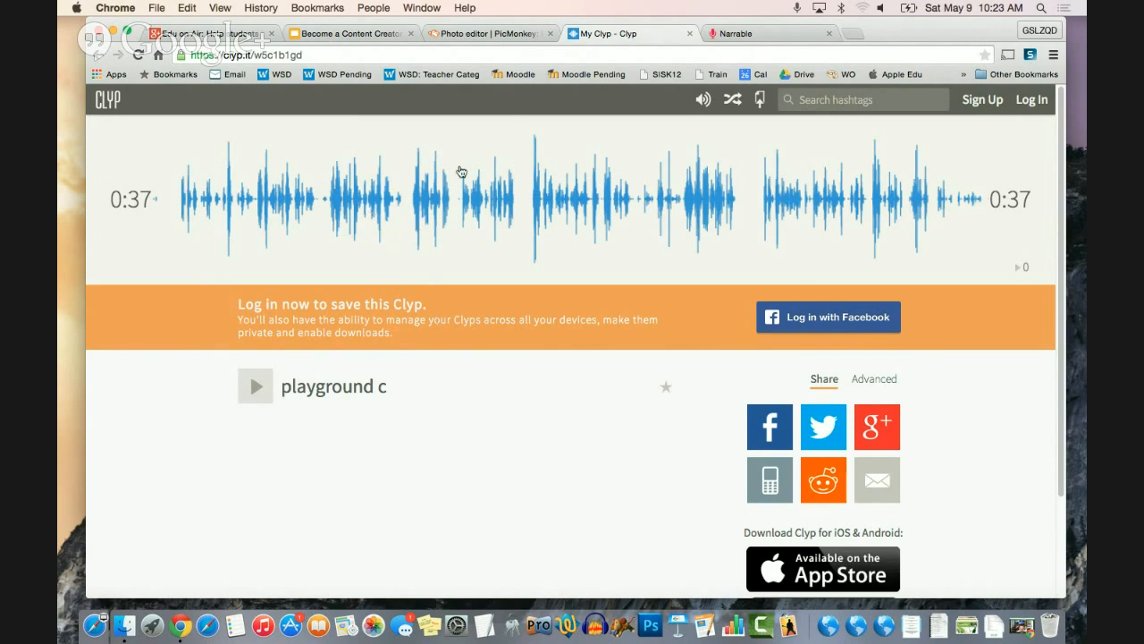
- Highlight the shared clip's web address and display slide 15, Movie Editor, in the "Become a Content Creator with Google Chrome" presentation
{"action": "left_click", "coordinate": [327, 58]}
{"action": "left_click_drag", "start_coordinate": [326, 58], "coordinate": [178, 56]}
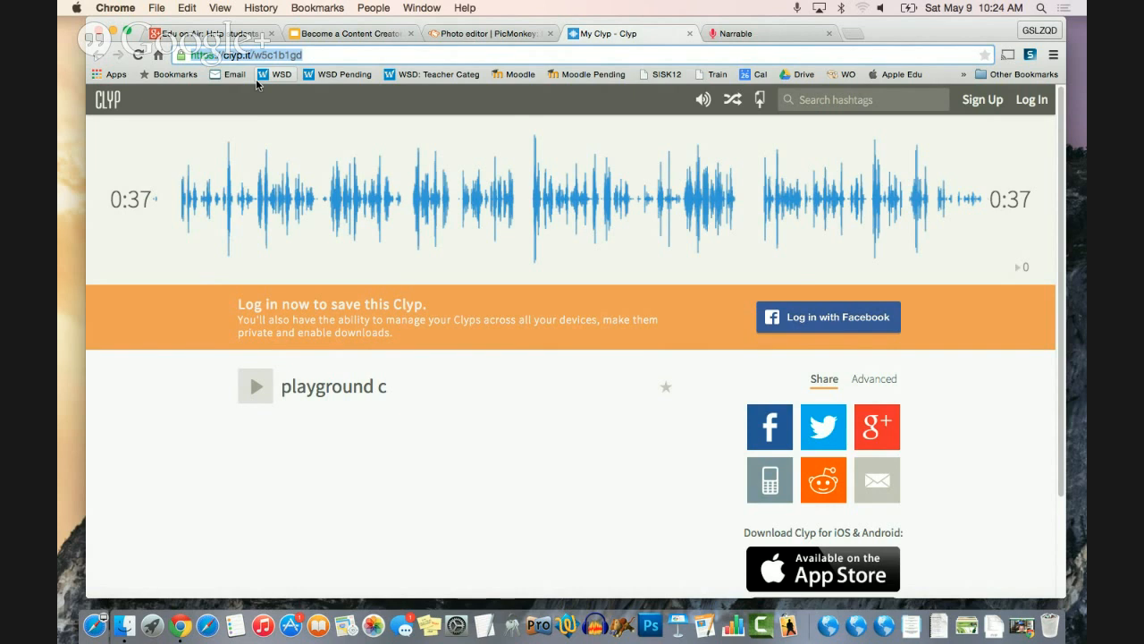
{"action": "left_click", "coordinate": [348, 33]}
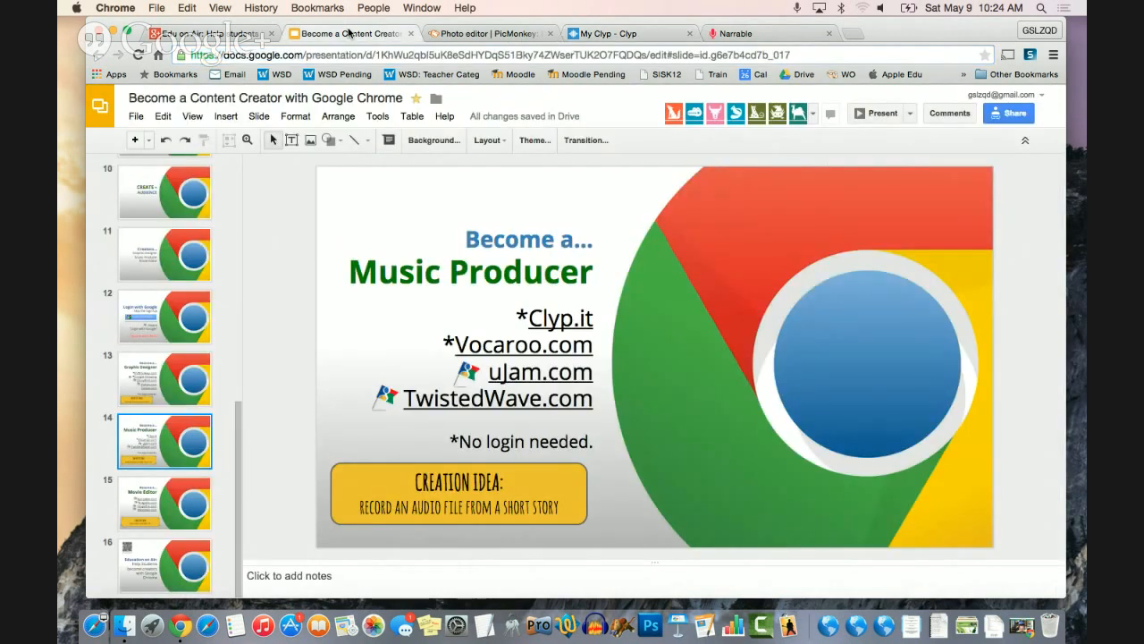
{"action": "left_click", "coordinate": [150, 497]}
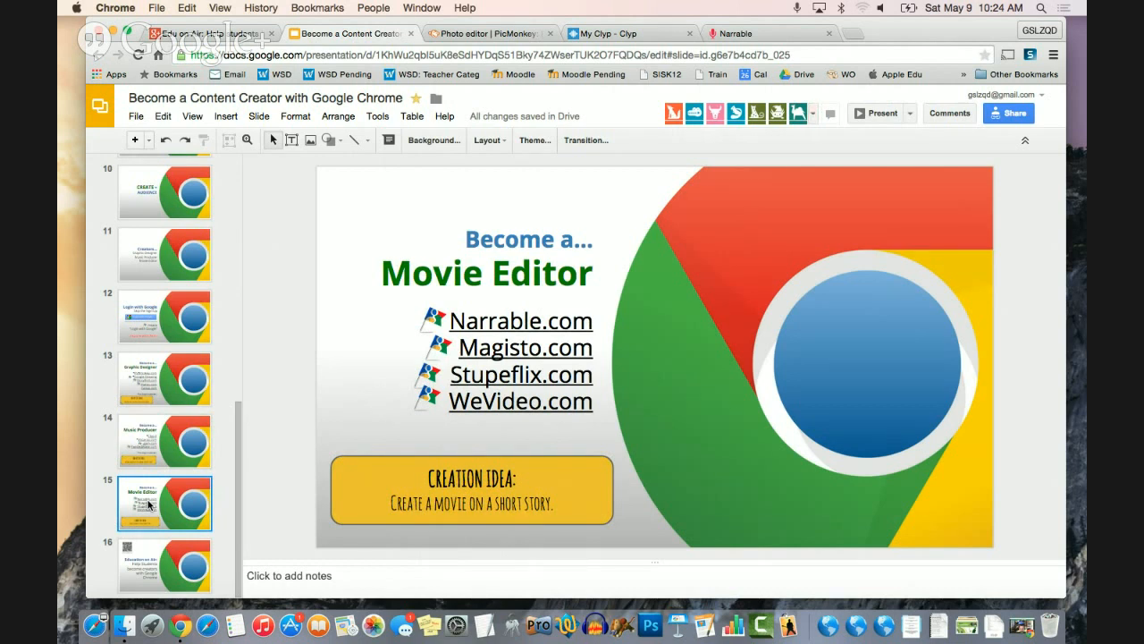
{"action": "left_click", "coordinate": [167, 558]}
{"action": "left_click", "coordinate": [162, 512]}
- Switch to Narrable, log in, and open a newly created narrable for editing
{"action": "left_click", "coordinate": [746, 38]}
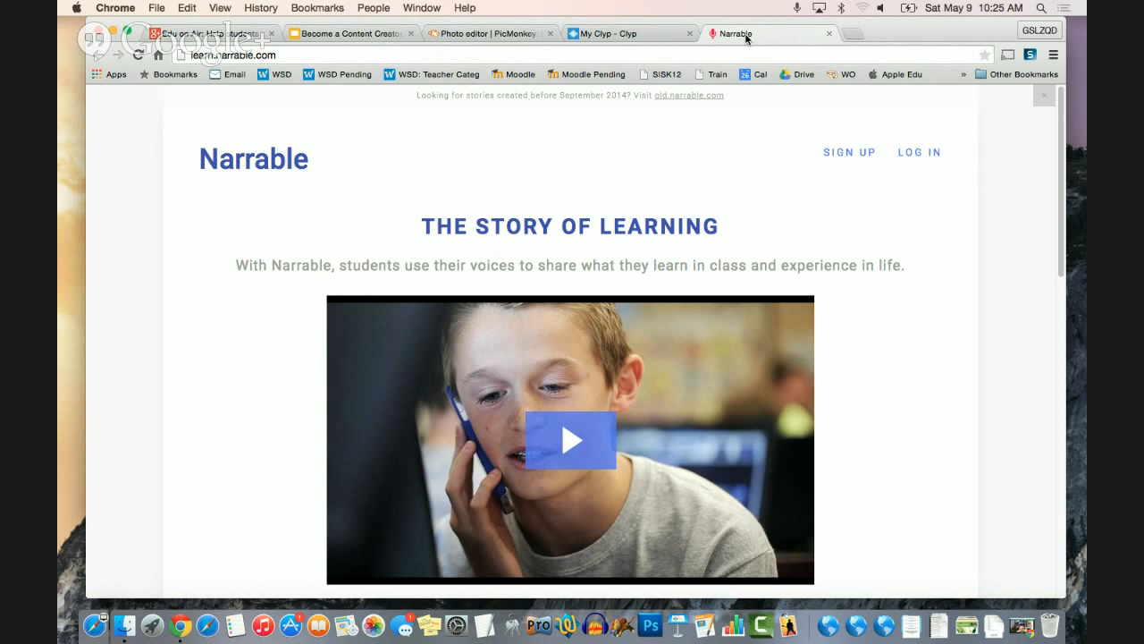
{"action": "left_click", "coordinate": [904, 154]}
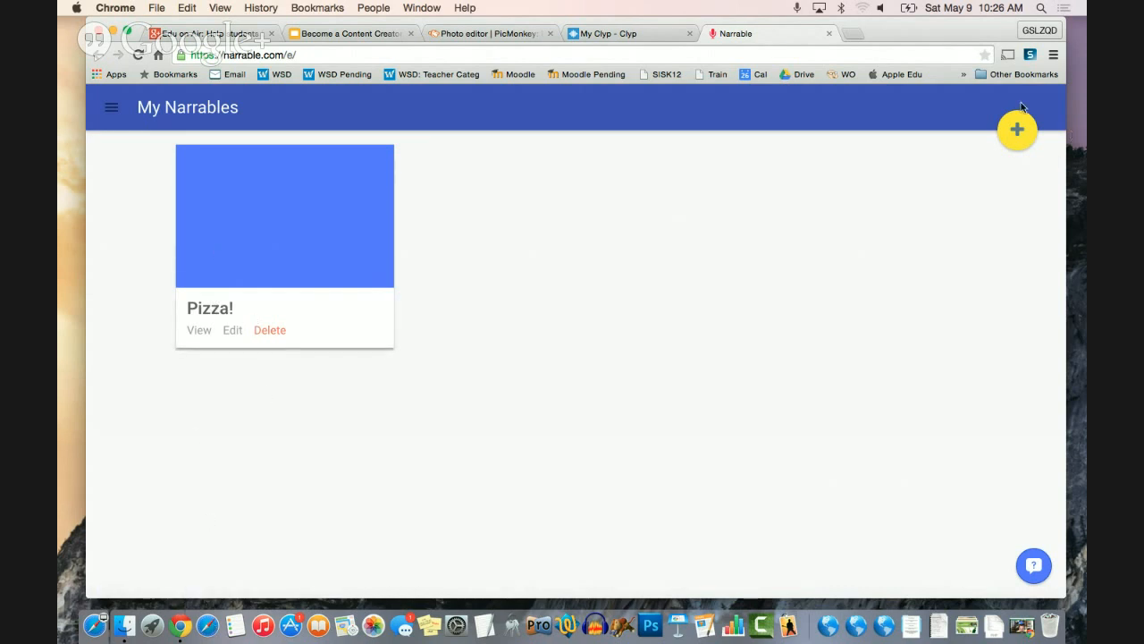
{"action": "left_click", "coordinate": [1016, 139]}
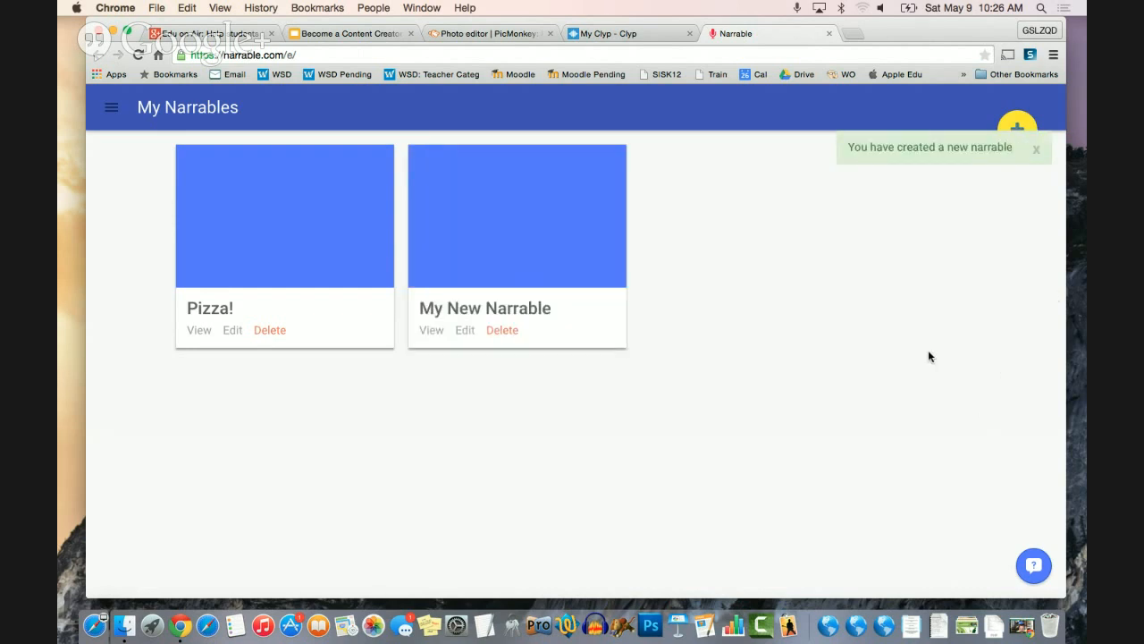
{"action": "left_click", "coordinate": [464, 333]}
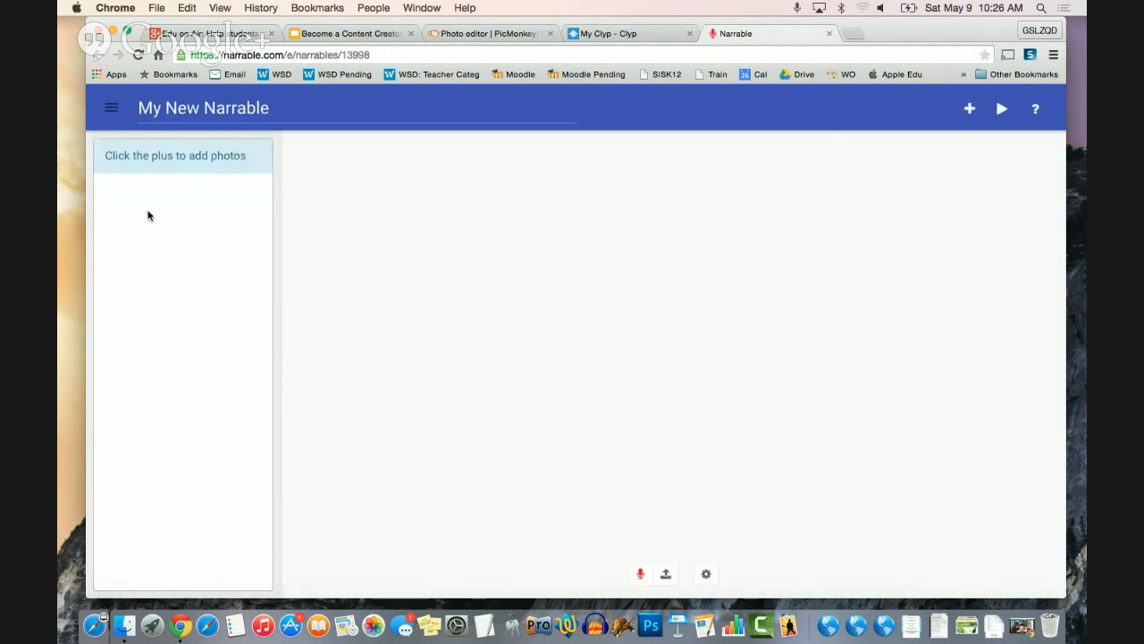
- Replace the new narrable's title with "Pizza!"
{"action": "left_click", "coordinate": [278, 108]}
{"action": "key", "text": "BackSpace"}
{"action": "key", "text": "BackSpace"}
{"action": "key", "text": "BackSpace"}
{"action": "key", "text": "BackSpace"}
{"action": "key", "text": "BackSpace"}
{"action": "key", "text": "BackSpace"}
{"action": "key", "text": "BackSpace"}
{"action": "key", "text": "BackSpace"}
{"action": "key", "text": "BackSpace"}
{"action": "key", "text": "BackSpace"}
{"action": "key", "text": "BackSpace"}
{"action": "key", "text": "BackSpace"}
{"action": "key", "text": "BackSpace"}
{"action": "key", "text": "BackSpace"}
{"action": "key", "text": "BackSpace"}
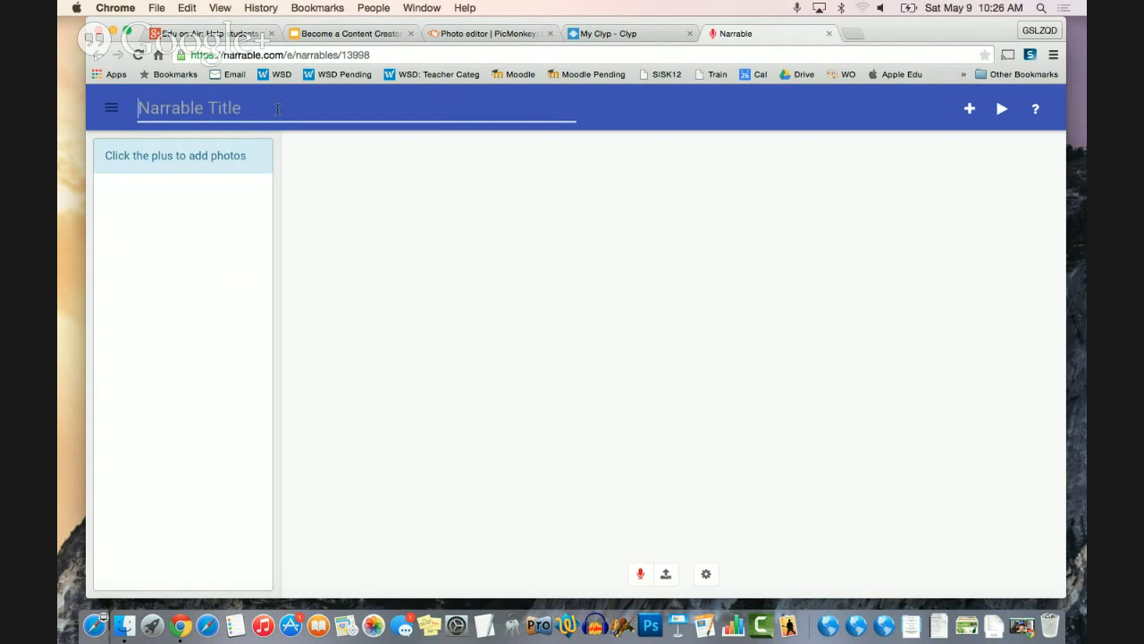
{"action": "type", "text": "P"}
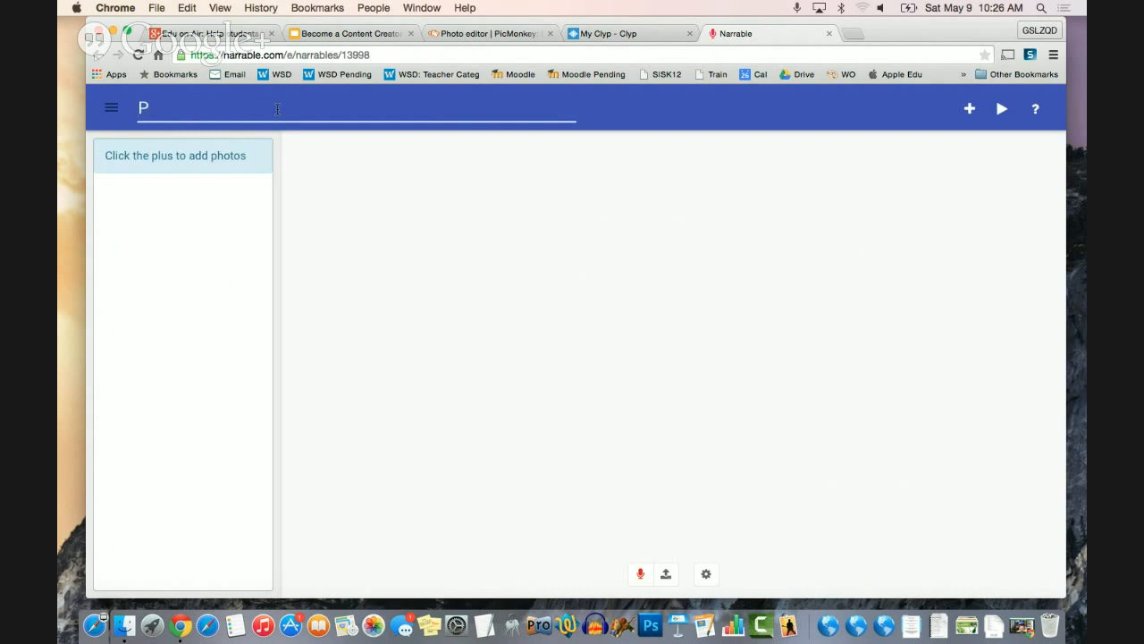
{"action": "type", "text": "i"}
{"action": "type", "text": "zza!"}
{"action": "left_click", "coordinate": [344, 192]}
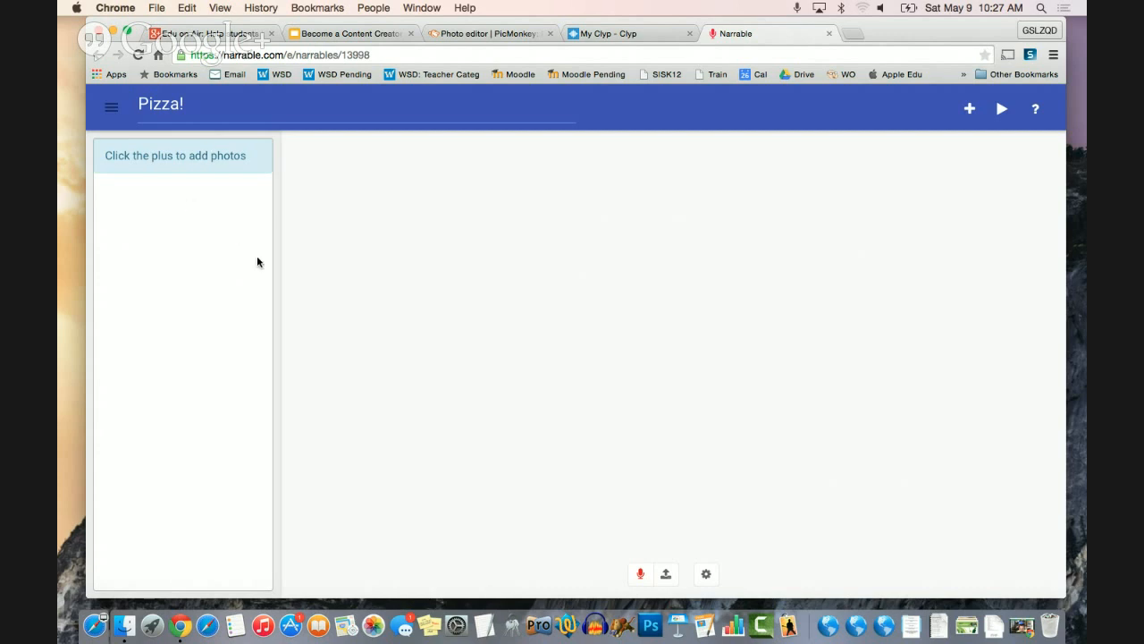
- Upload the two pizza-drawing JPG photos, numbered 1 and 2, from the Desktop to the narrable
{"action": "left_click", "coordinate": [977, 112]}
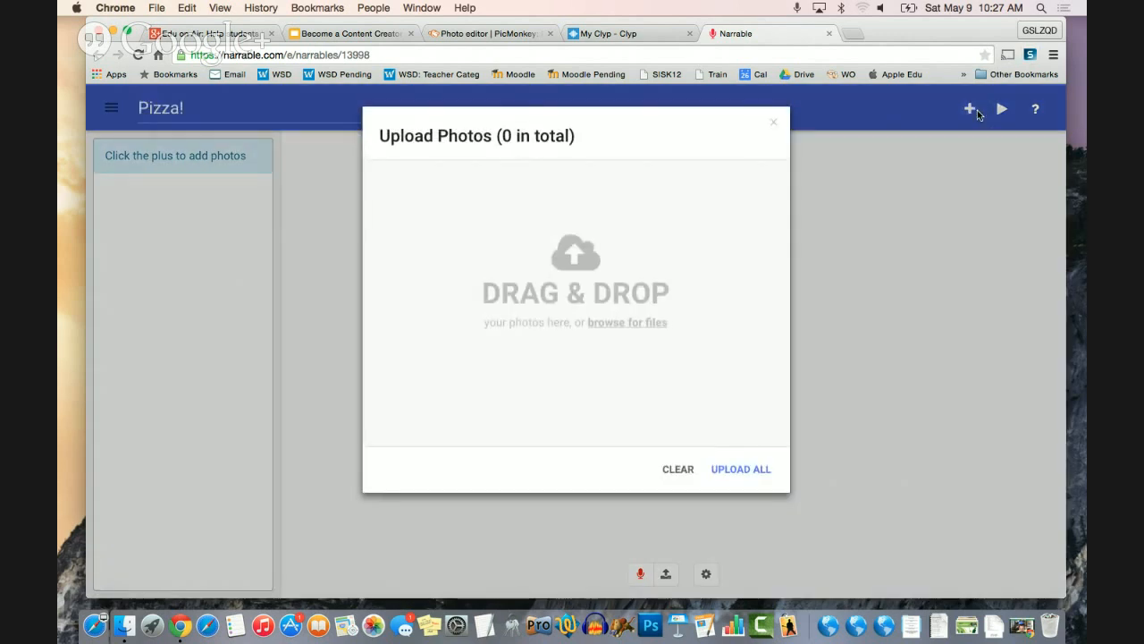
{"action": "left_click", "coordinate": [614, 330]}
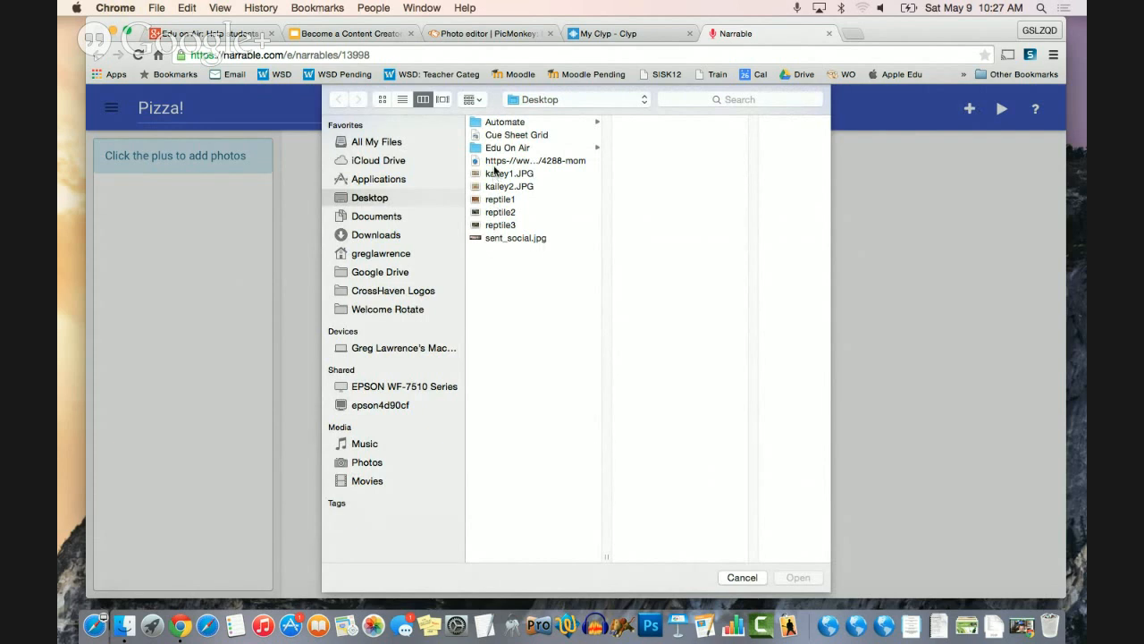
{"action": "left_click", "coordinate": [494, 172]}
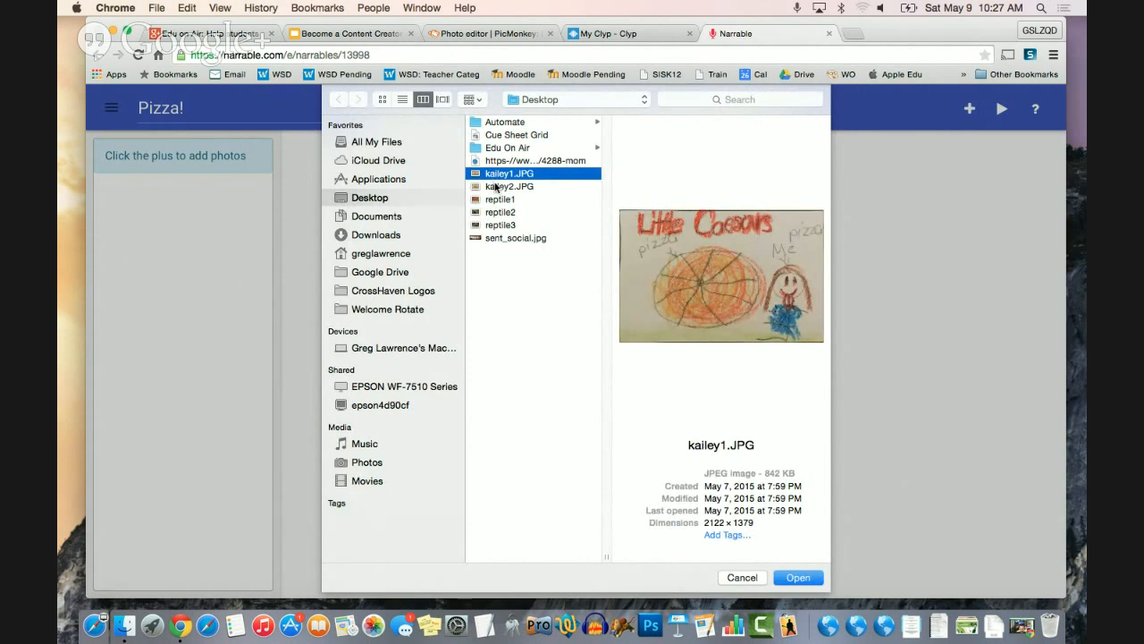
{"action": "left_click", "coordinate": [494, 186], "text": "shift"}
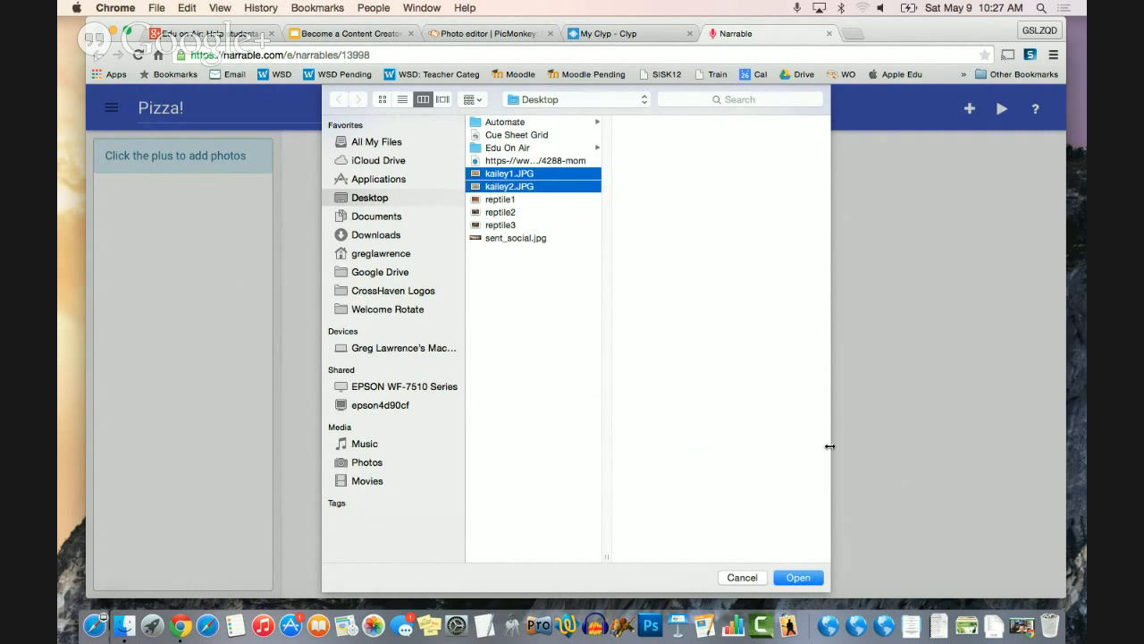
{"action": "left_click", "coordinate": [808, 582]}
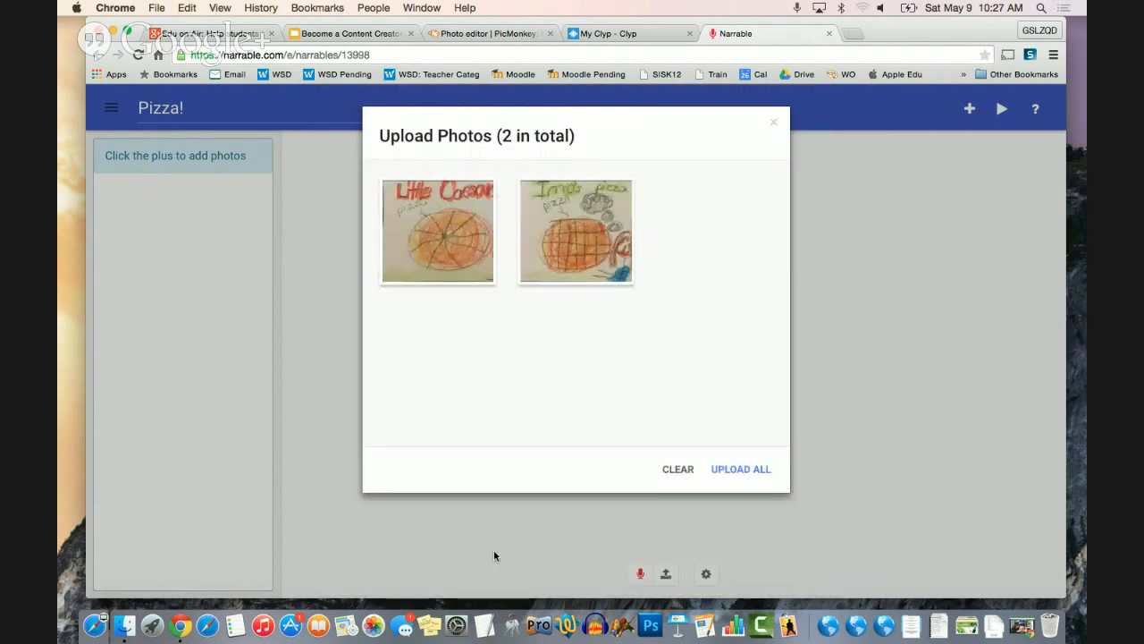
{"action": "left_click", "coordinate": [722, 470]}
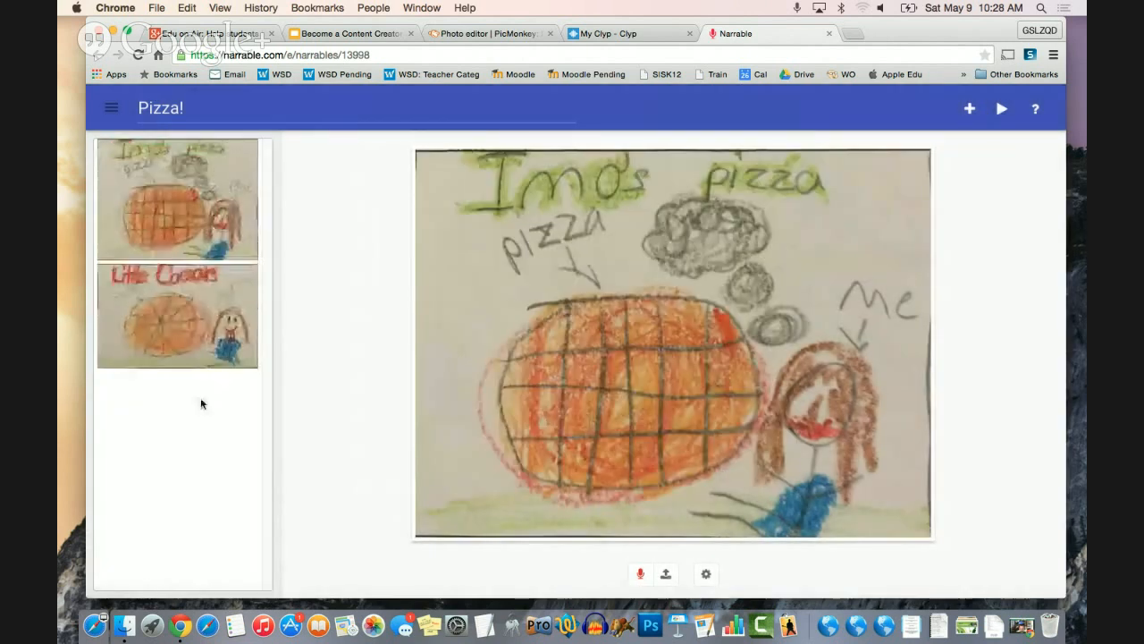
- Move the Little Caesars drawing to first place and record and save its audio narration, allowing camera and microphone access
{"action": "left_click_drag", "start_coordinate": [182, 338], "coordinate": [194, 195]}
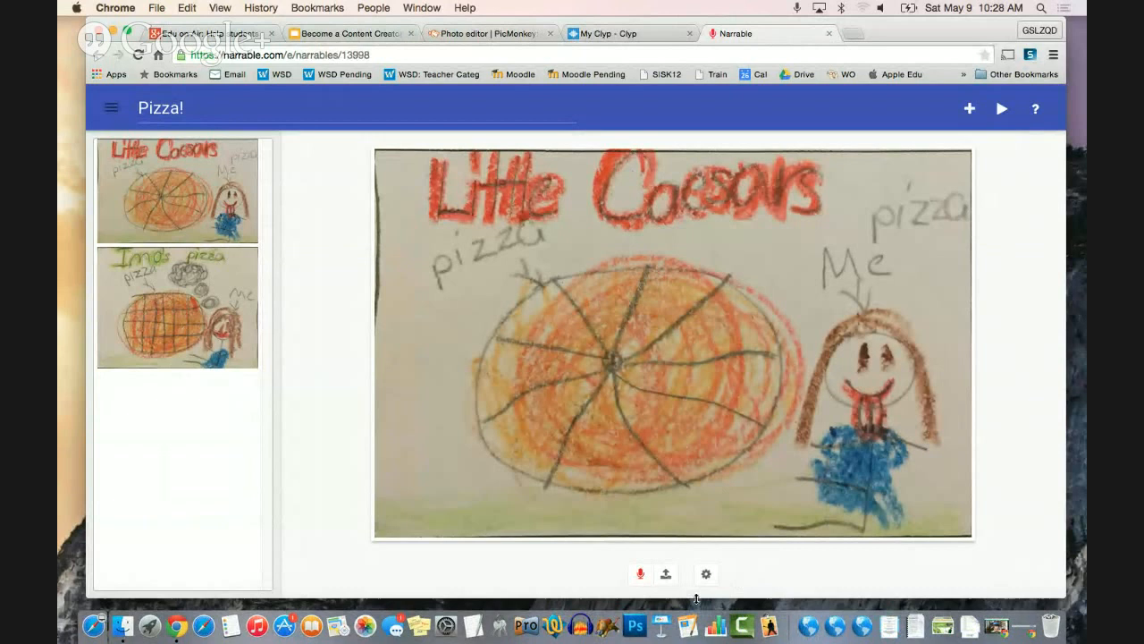
{"action": "left_click", "coordinate": [637, 572]}
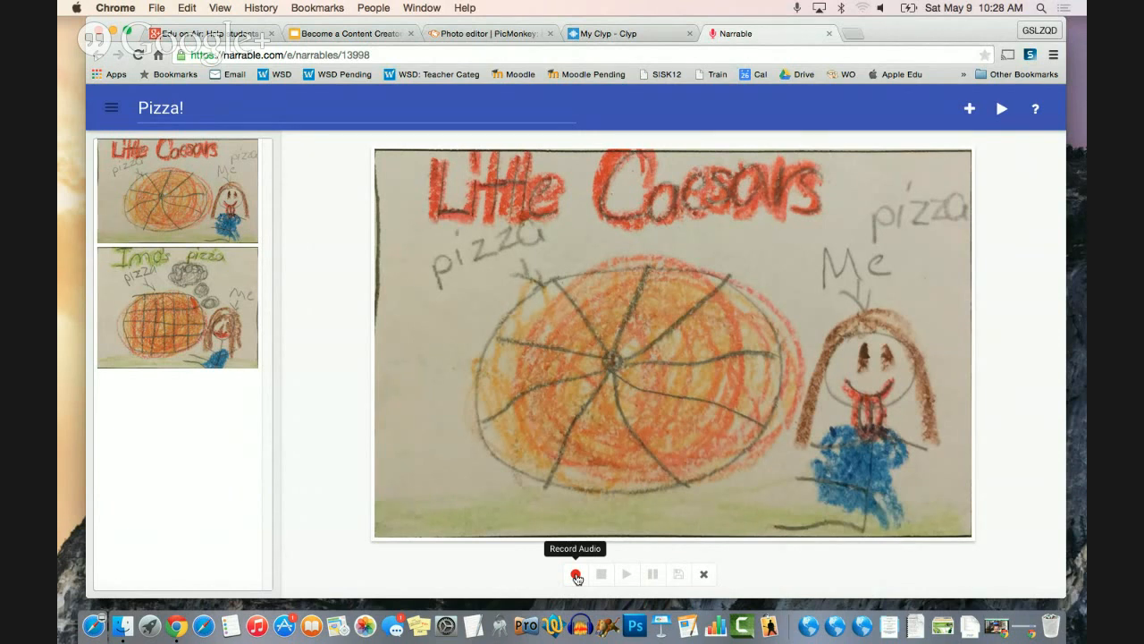
{"action": "left_click", "coordinate": [576, 574]}
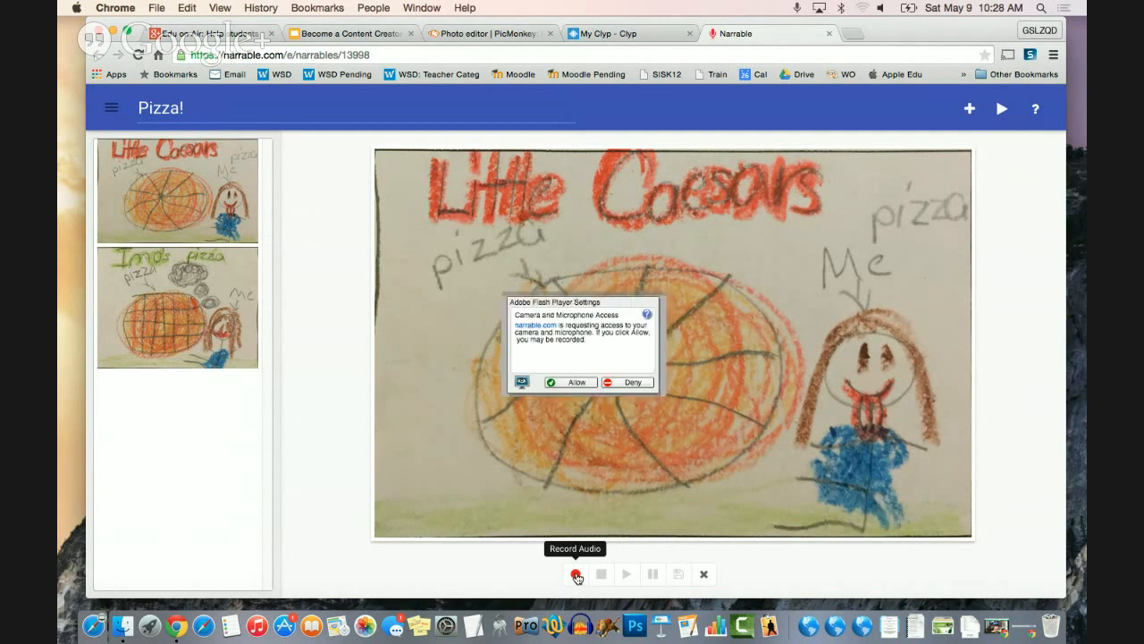
{"action": "left_click", "coordinate": [563, 382]}
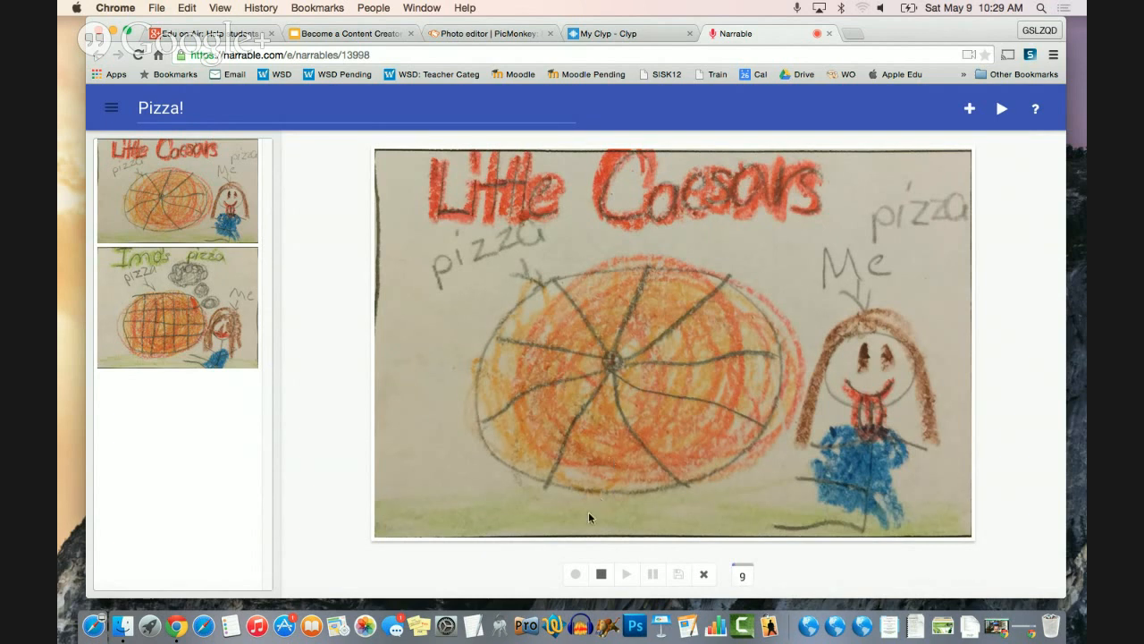
{"action": "left_click", "coordinate": [602, 576]}
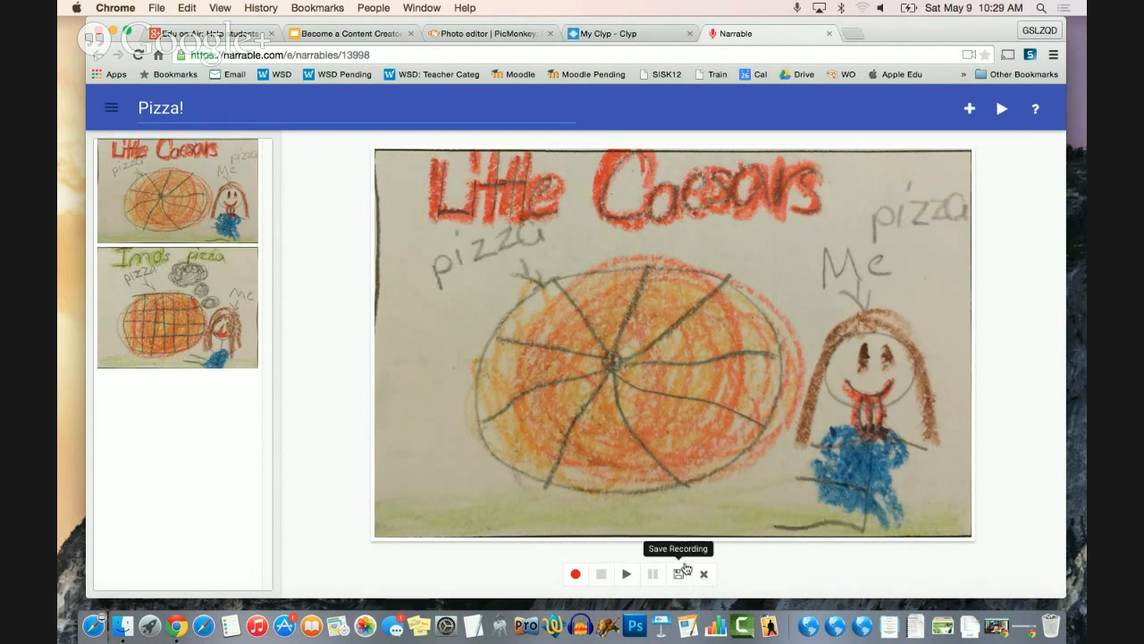
{"action": "left_click", "coordinate": [681, 575]}
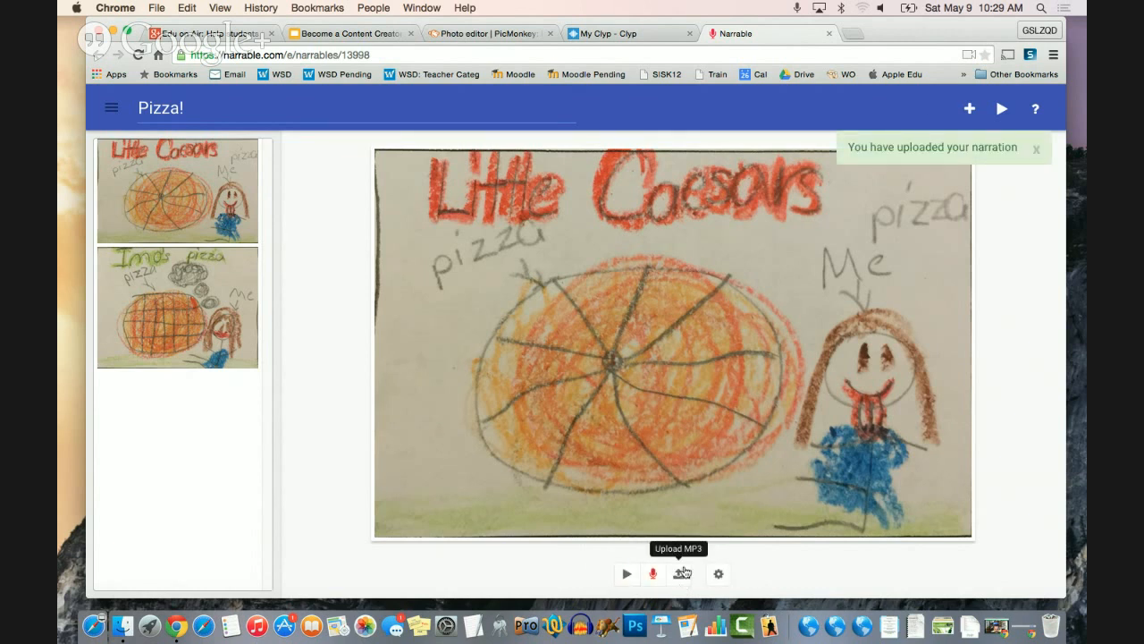
- Record and save an audio narration for the Imo's pizza drawing
{"action": "left_click", "coordinate": [185, 286]}
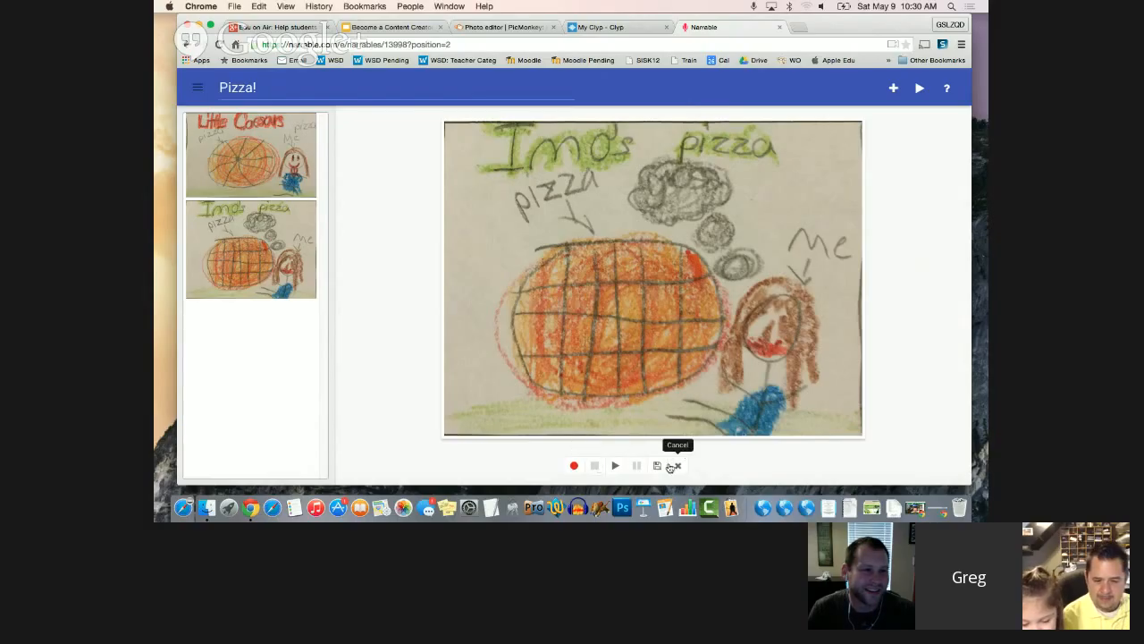
{"action": "right_click", "coordinate": [669, 466]}
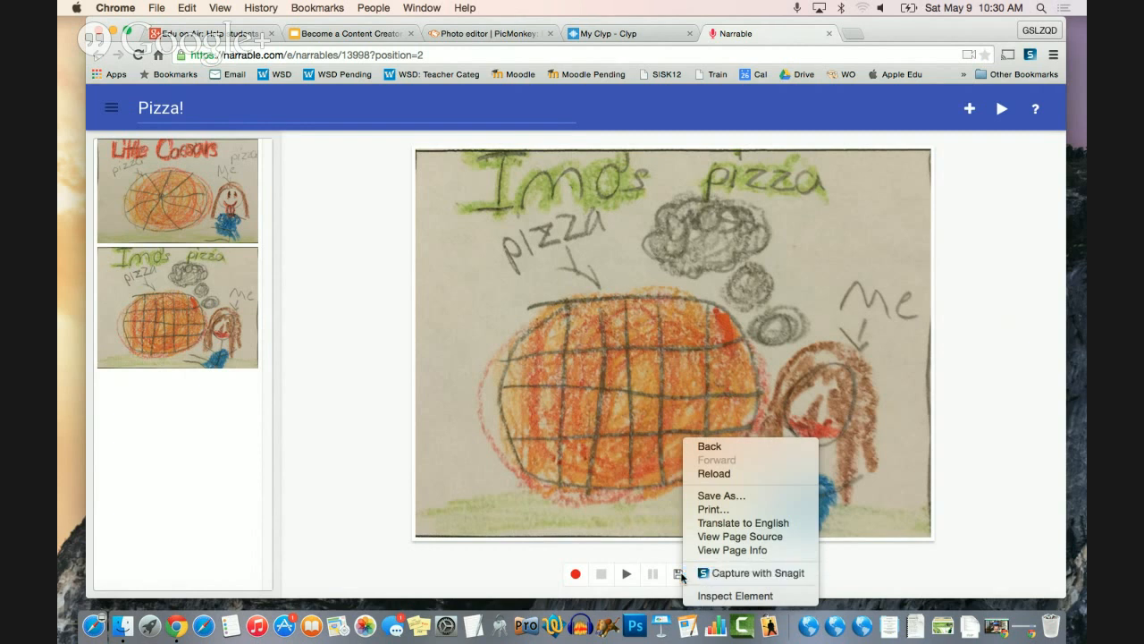
{"action": "left_click", "coordinate": [678, 576]}
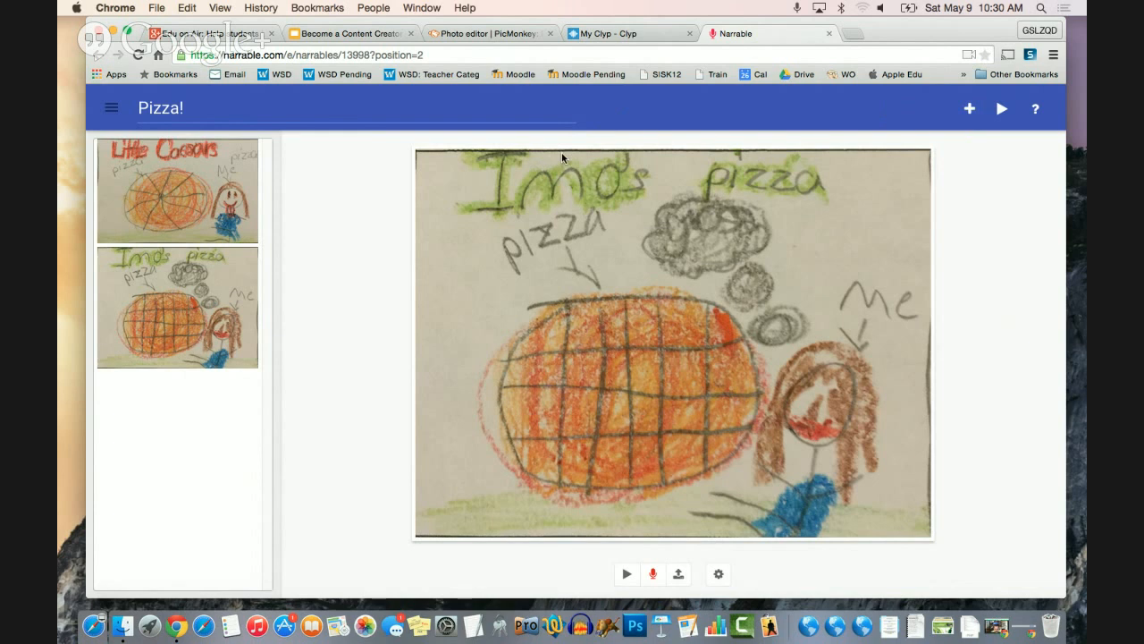
- Play the Pizza! narrable in presentation mode with the system volume raised, and mute the sound when playback ends
{"action": "left_click", "coordinate": [1002, 109]}
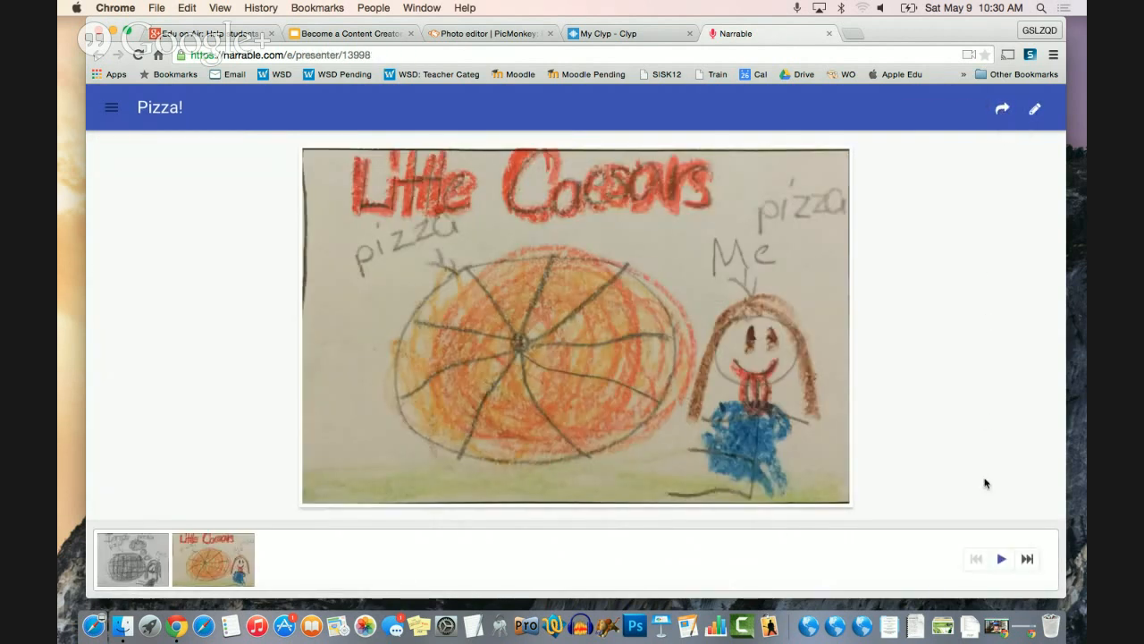
{"action": "key", "text": "XF86AudioRaiseVolume"}
{"action": "left_click", "coordinate": [1002, 557]}
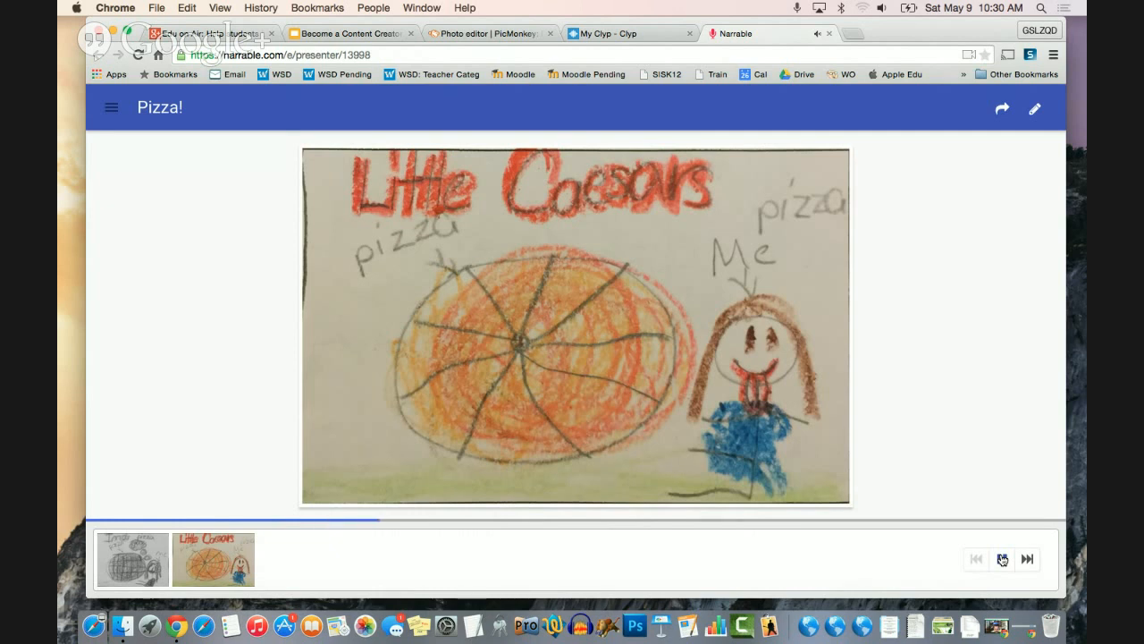
{"action": "key", "text": "XF86AudioRaiseVolume"}
{"action": "key", "text": "XF86AudioRaiseVolume"}
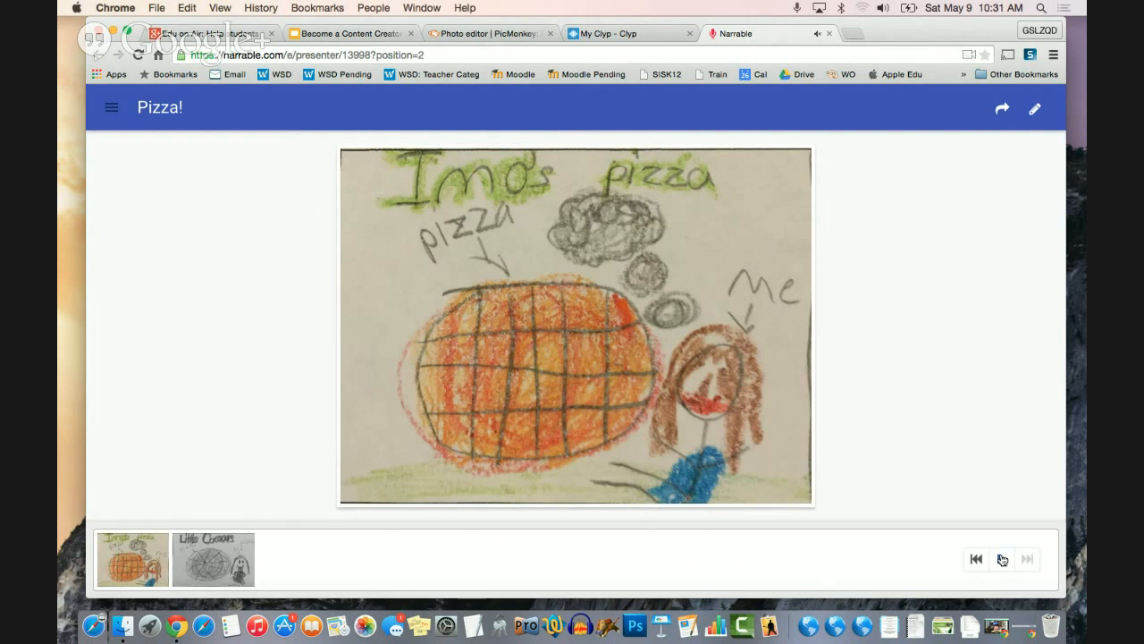
{"action": "key", "text": "XF86AudioMute"}
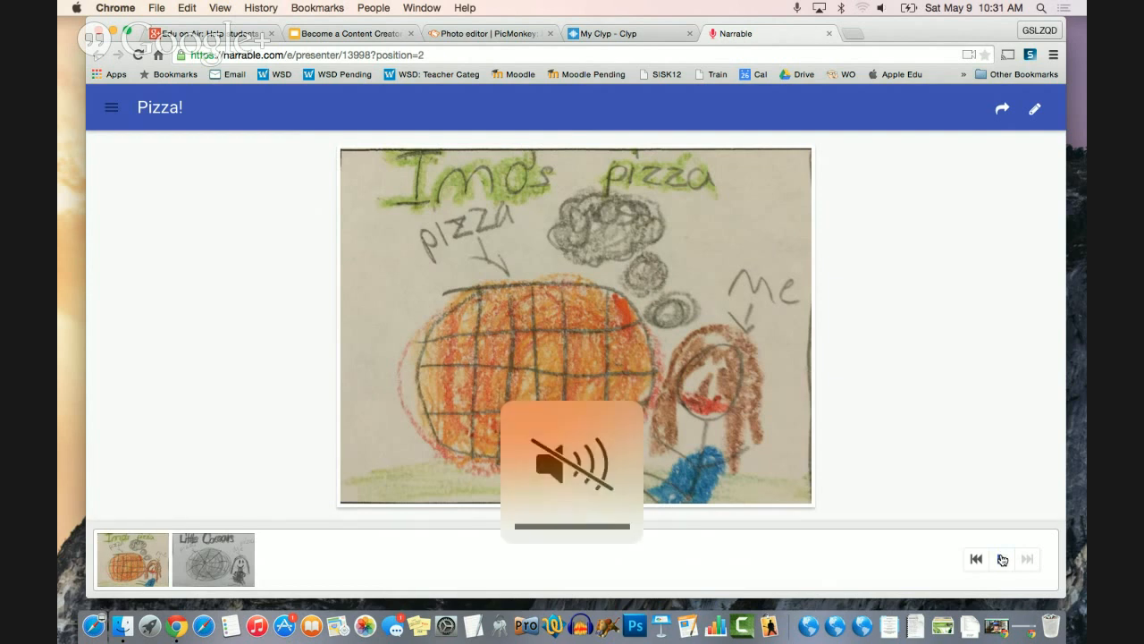